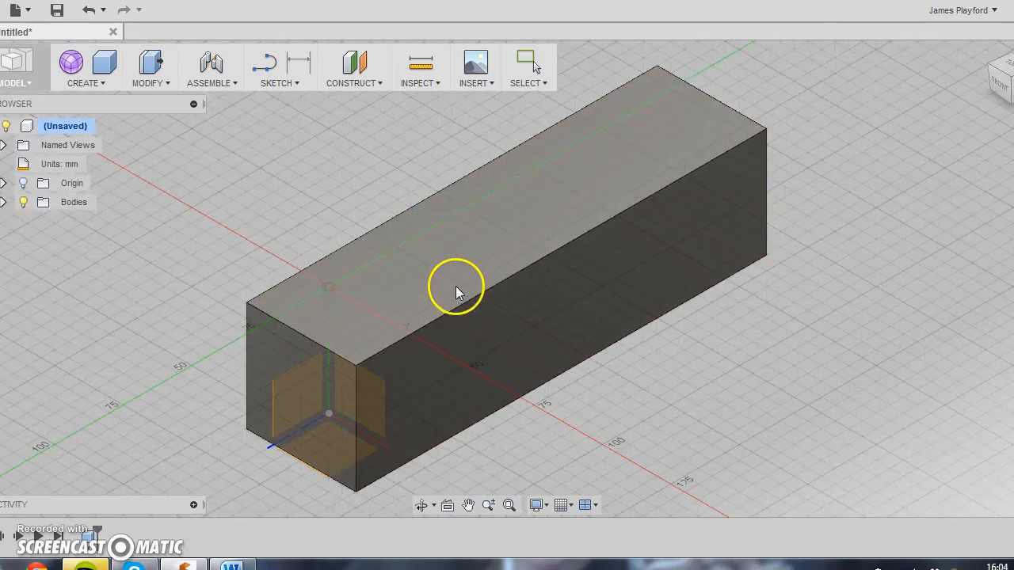
# Start a new sketch on the block's top face
pyautogui.click(455, 286)
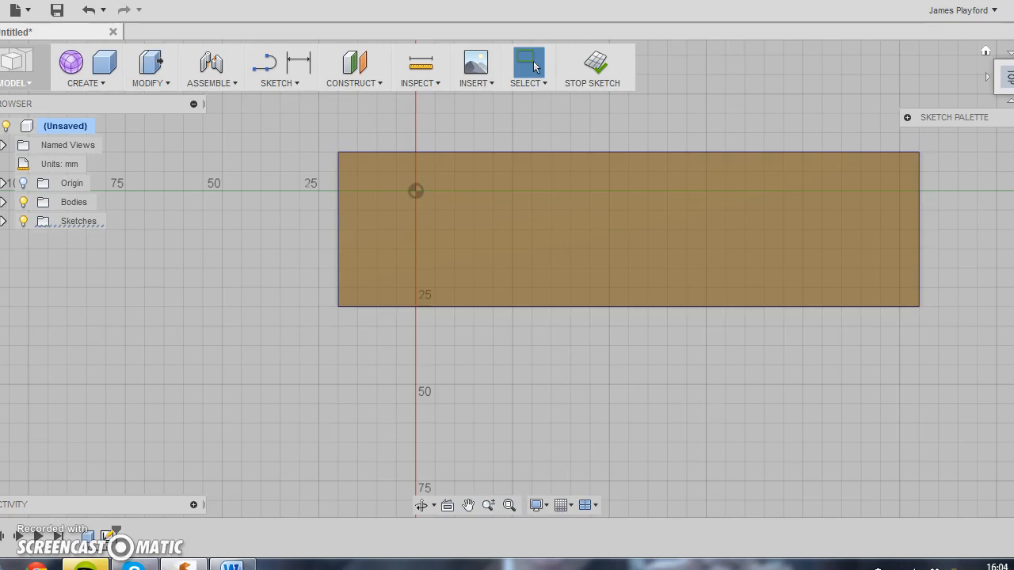
pyautogui.click(290, 85)
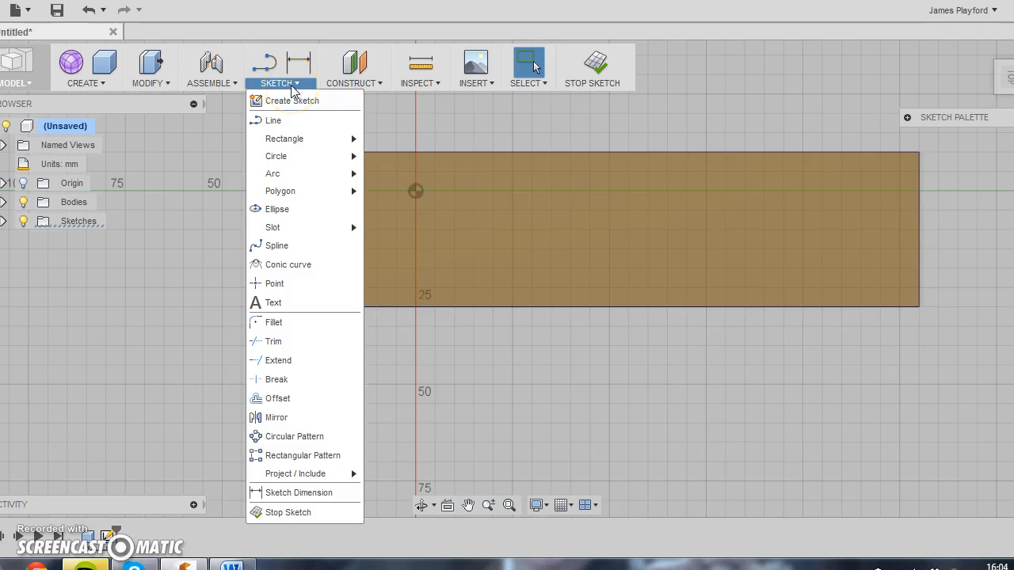
pyautogui.moveTo(291, 158)
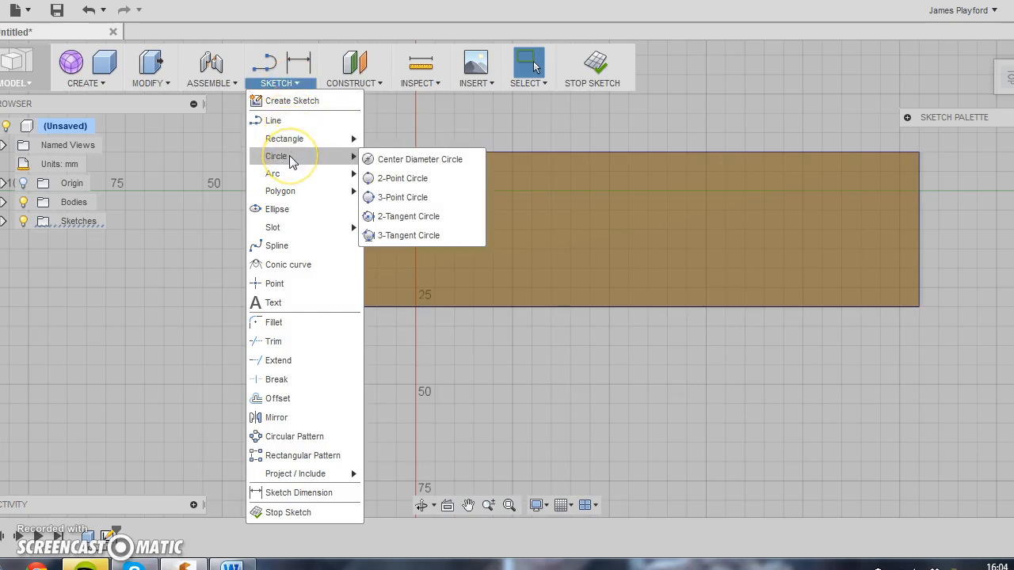
pyautogui.click(388, 161)
pyautogui.click(384, 157)
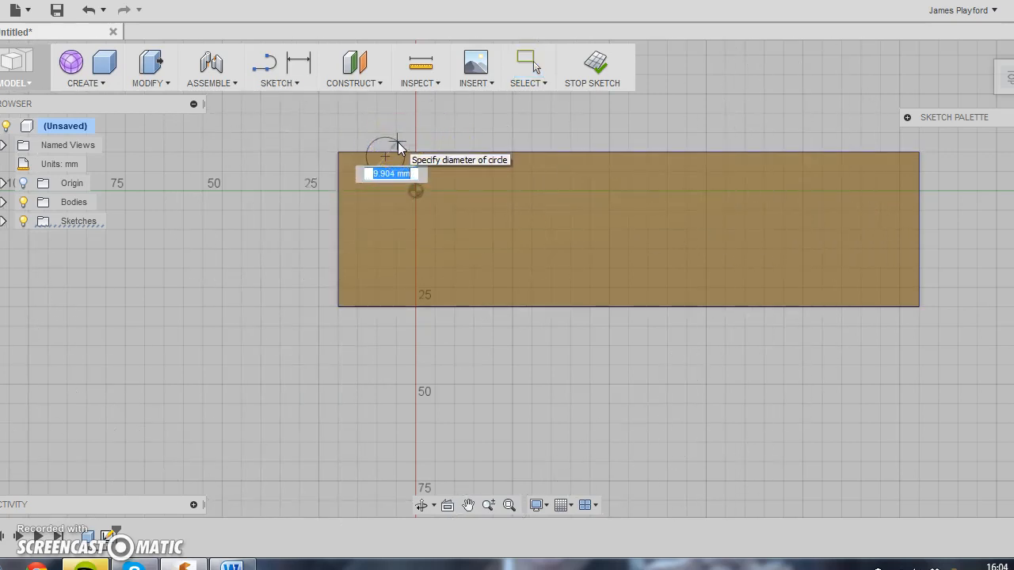
pyautogui.press('Escape')
pyautogui.click(447, 181)
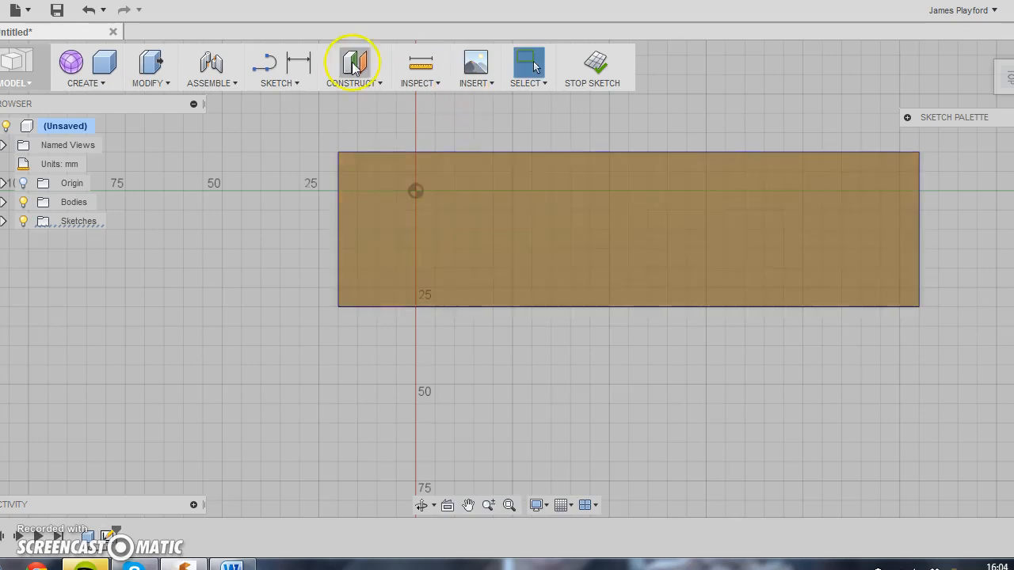
pyautogui.click(287, 86)
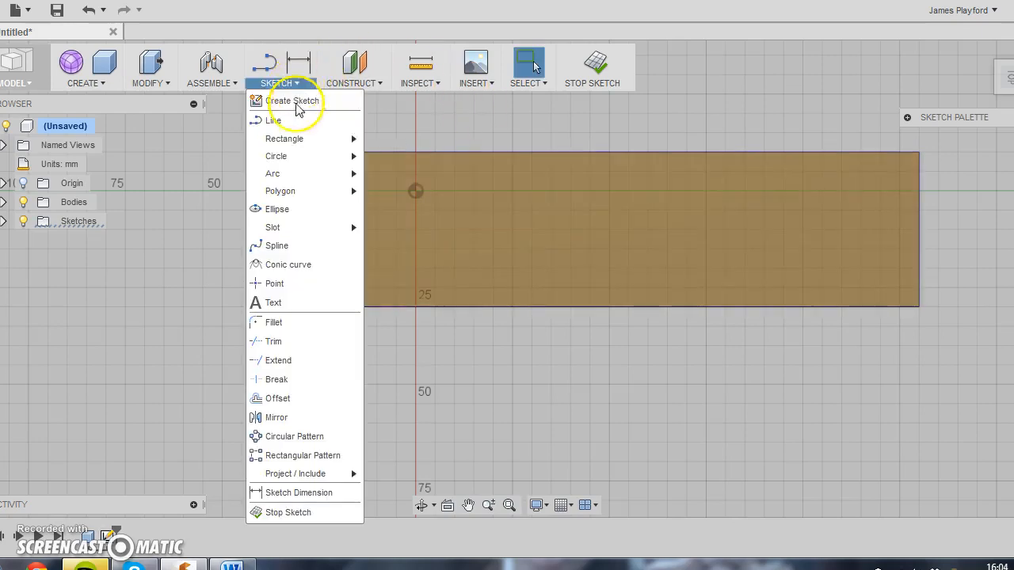
pyautogui.moveTo(299, 158)
pyautogui.click(384, 159)
pyautogui.click(376, 152)
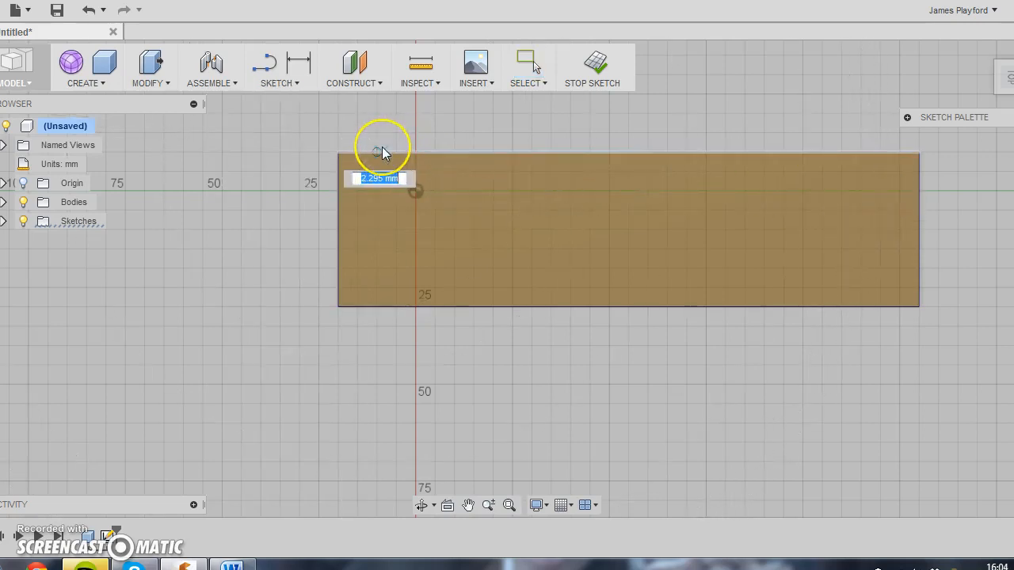
pyautogui.press('Escape')
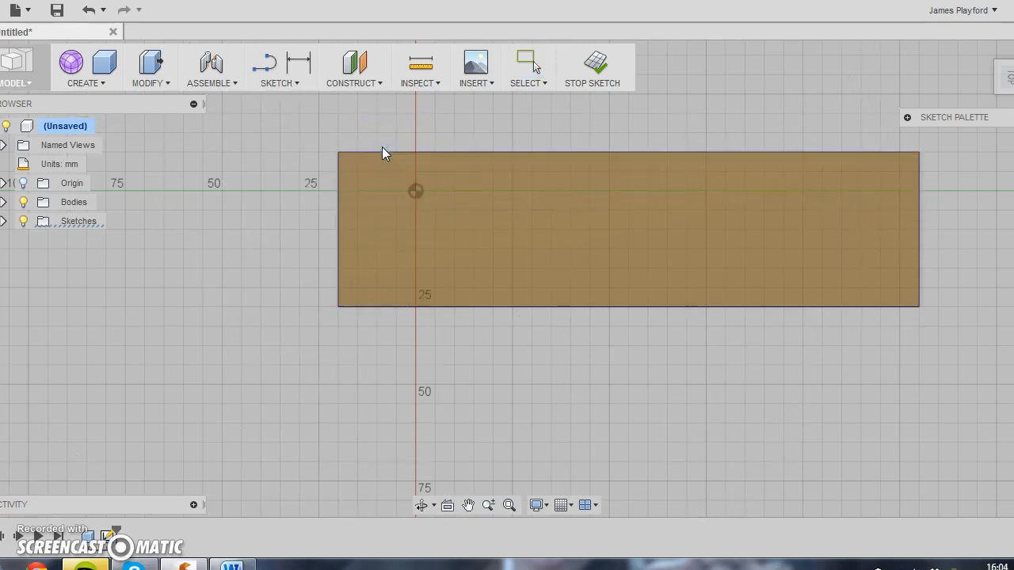
# Sketch a 30 mm center-diameter circle near the far end of the top face, centred across its width
pyautogui.click(279, 83)
pyautogui.moveTo(278, 156)
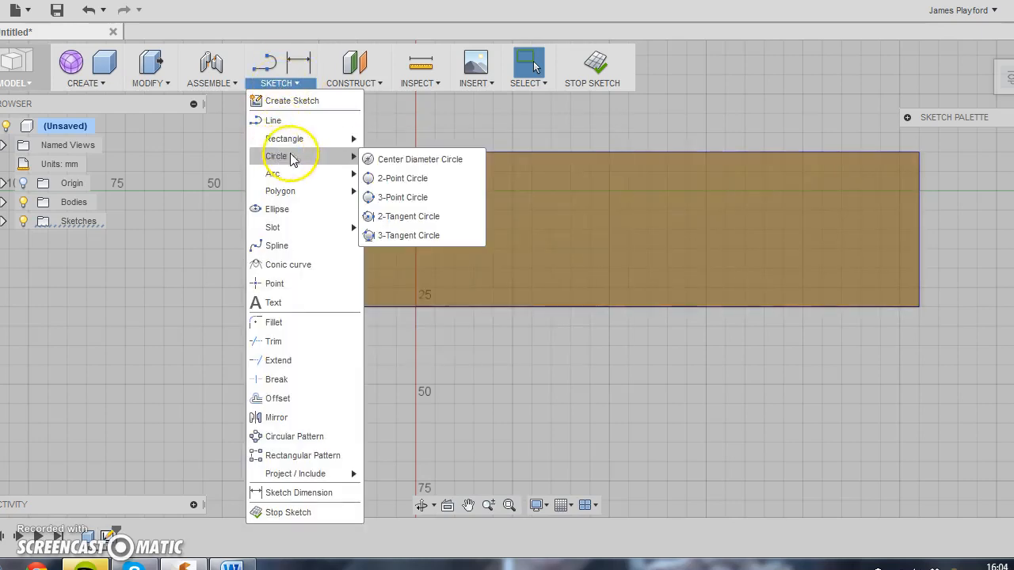
pyautogui.click(418, 161)
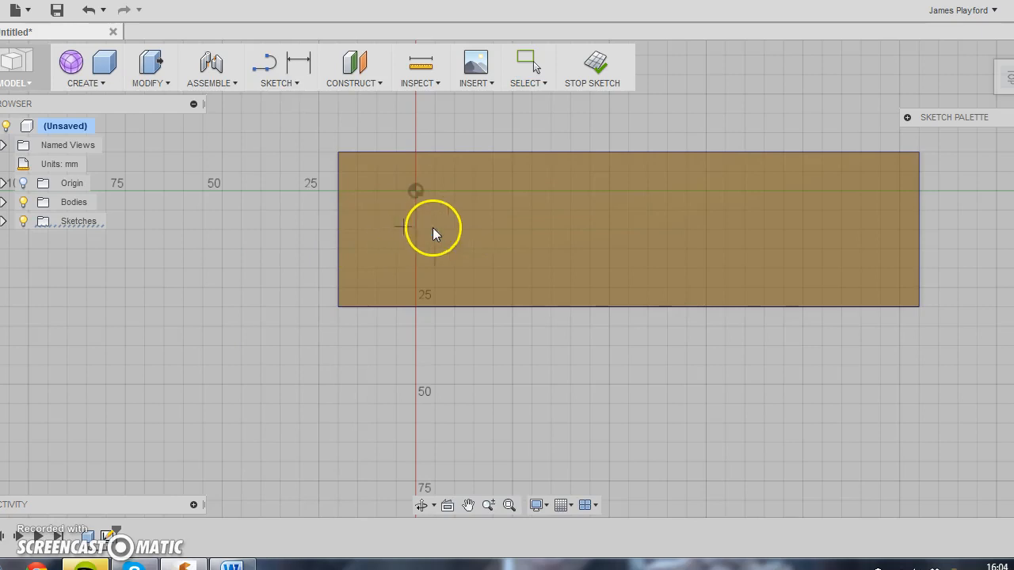
pyautogui.click(821, 229)
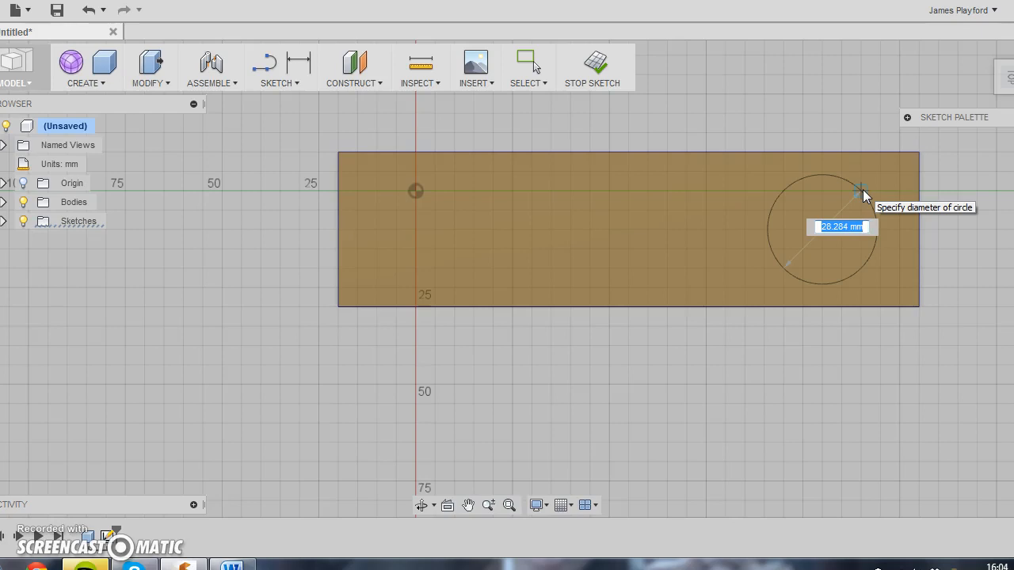
pyautogui.write('30')
pyautogui.press('Tab')
pyautogui.press('Return')
pyautogui.press('Escape')
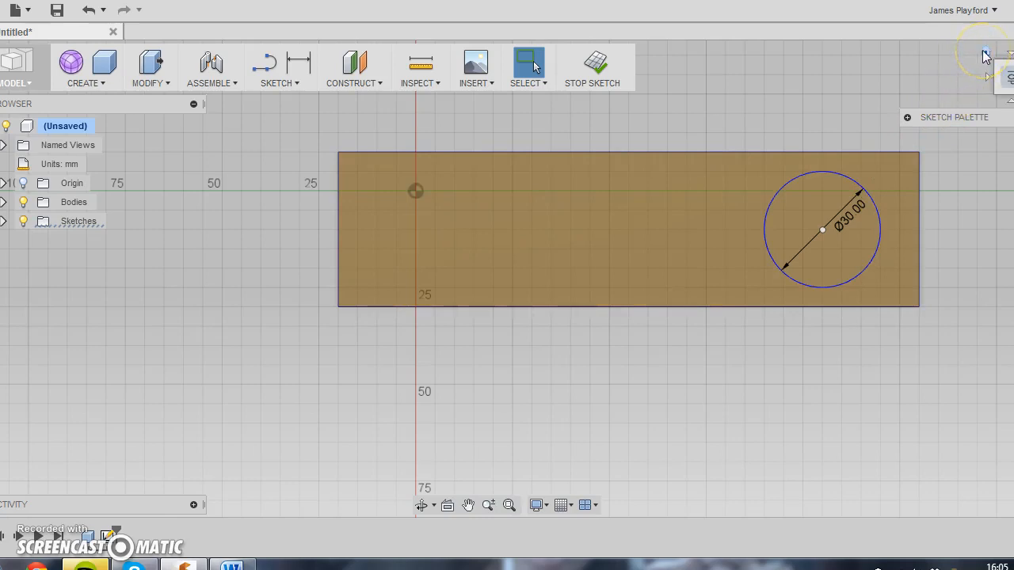
# Cut the 30 mm circle down into the block with Press Pull at a distance of -30 mm
pyautogui.click(985, 54)
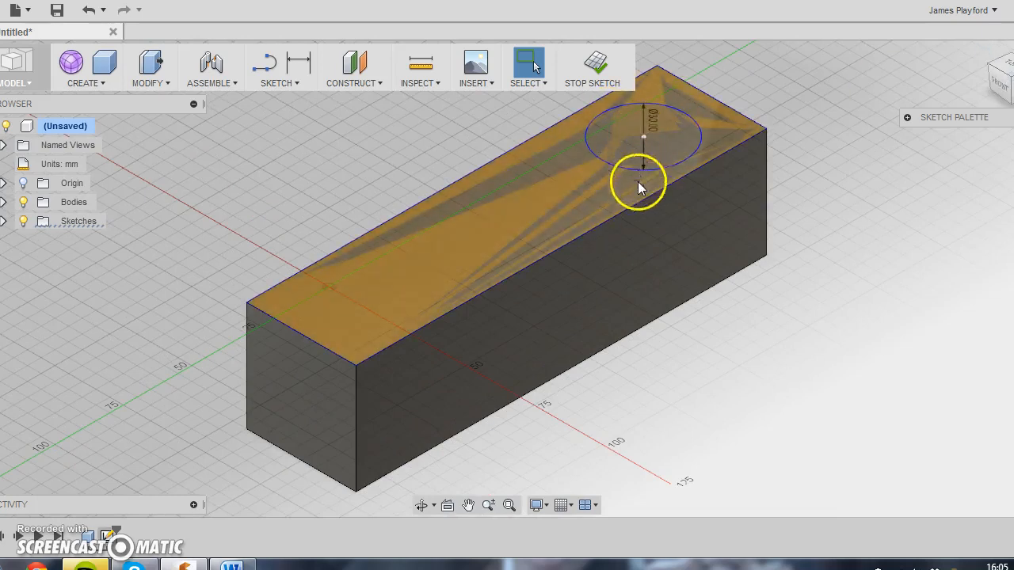
pyautogui.click(166, 85)
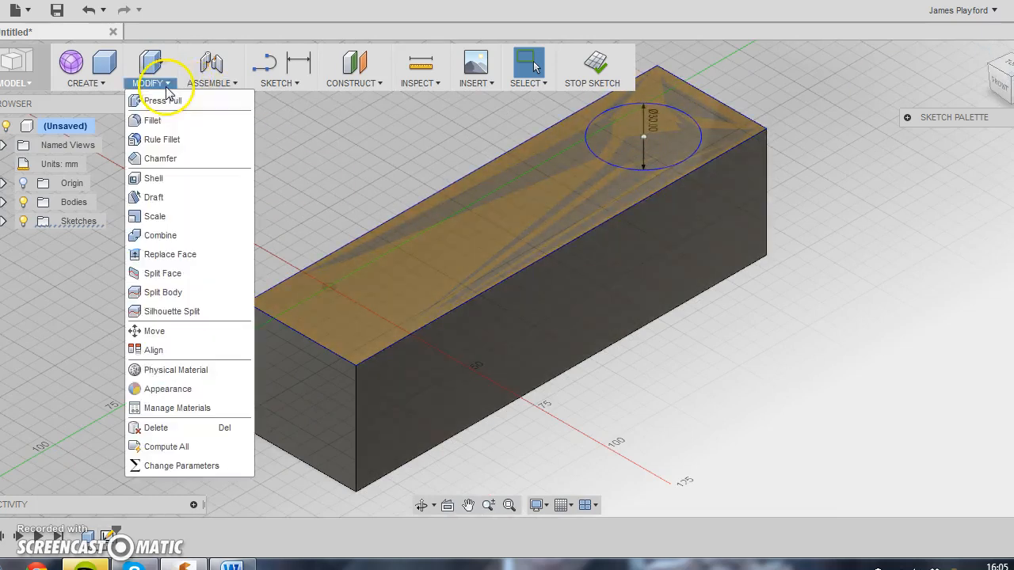
pyautogui.click(167, 100)
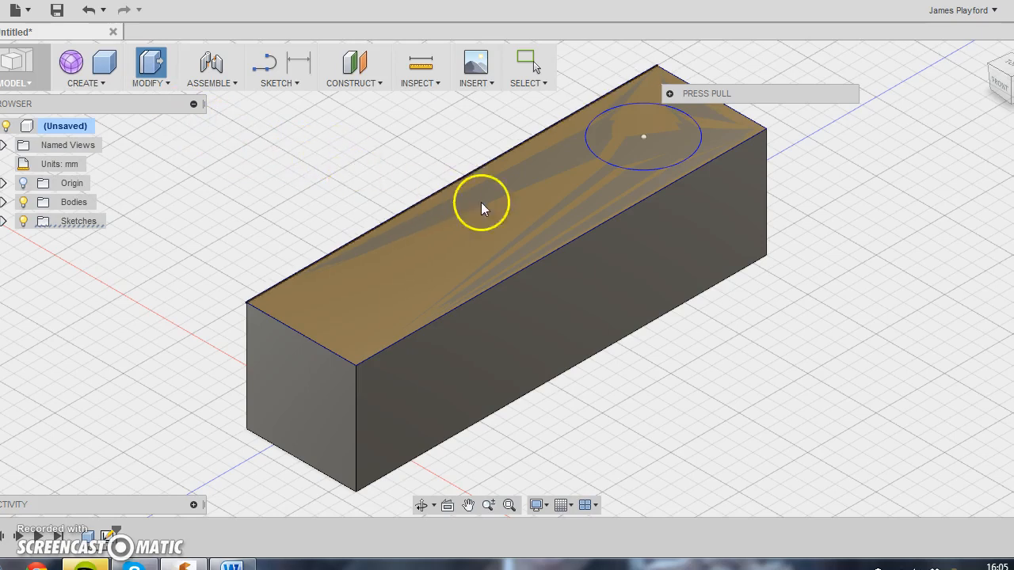
pyautogui.click(620, 148)
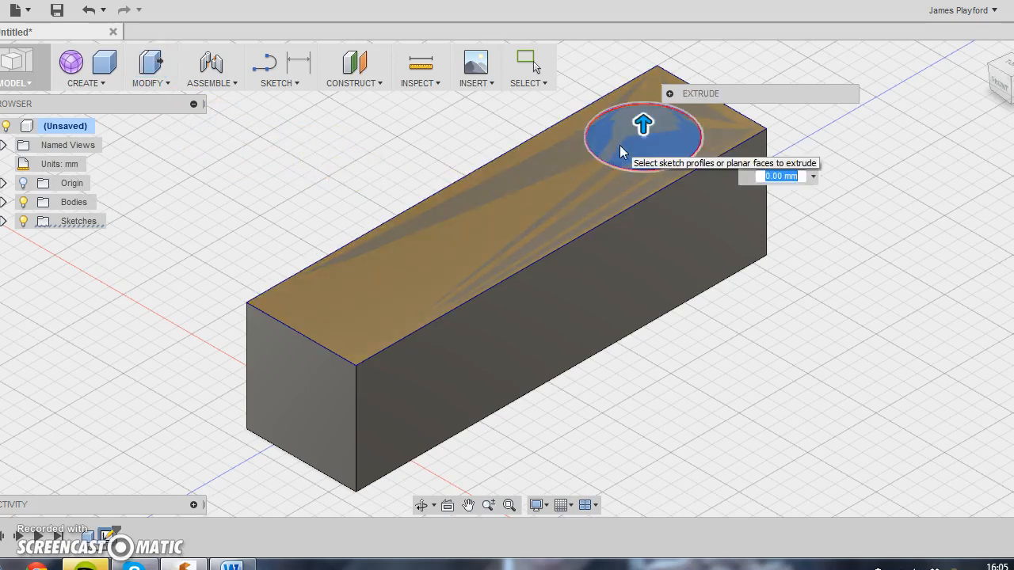
pyautogui.moveTo(643, 123); pyautogui.dragTo(645, 79)
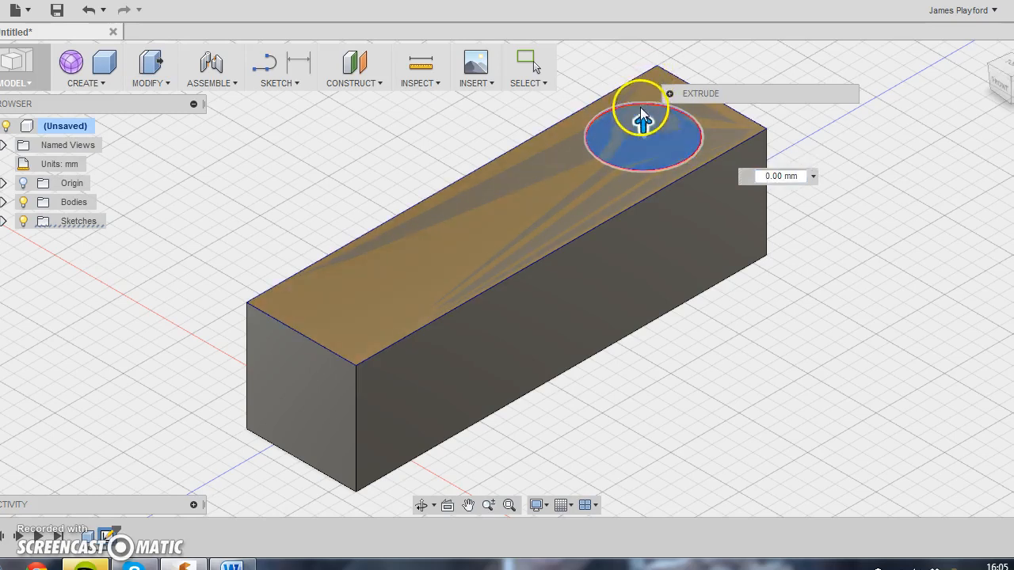
pyautogui.moveTo(643, 123); pyautogui.dragTo(642, 66)
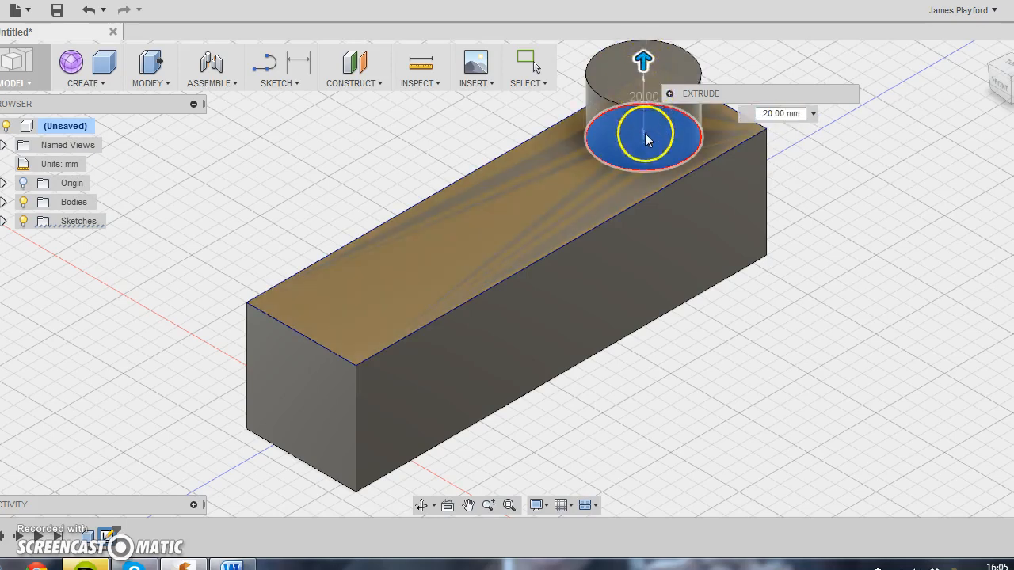
pyautogui.moveTo(642, 61); pyautogui.dragTo(645, 227)
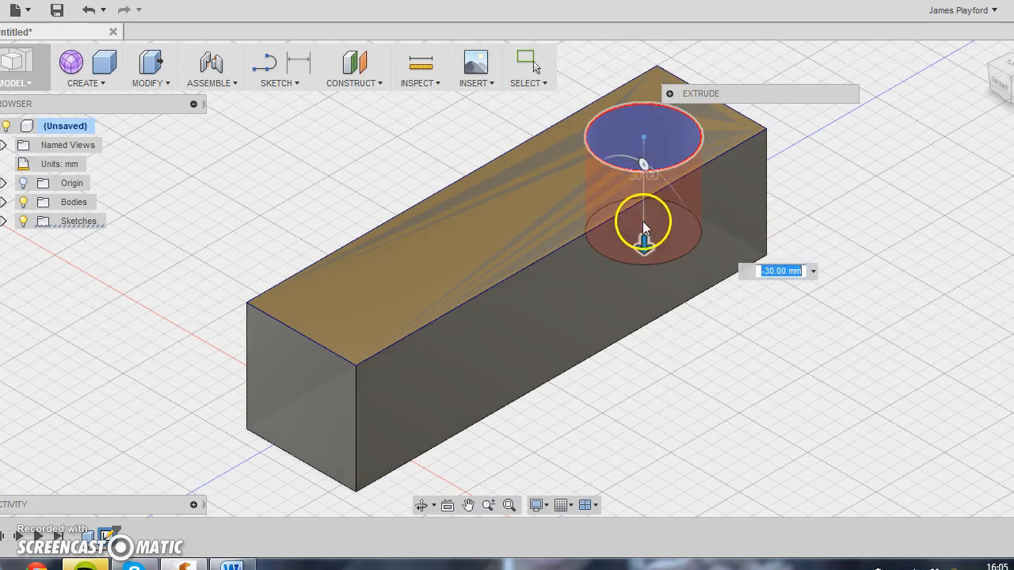
pyautogui.click(780, 271)
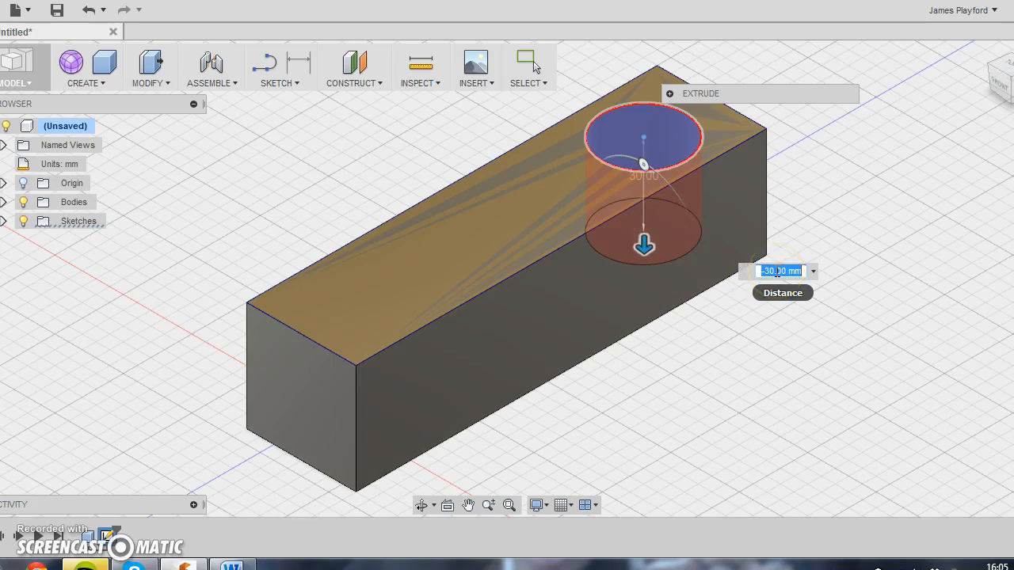
pyautogui.press('Return')
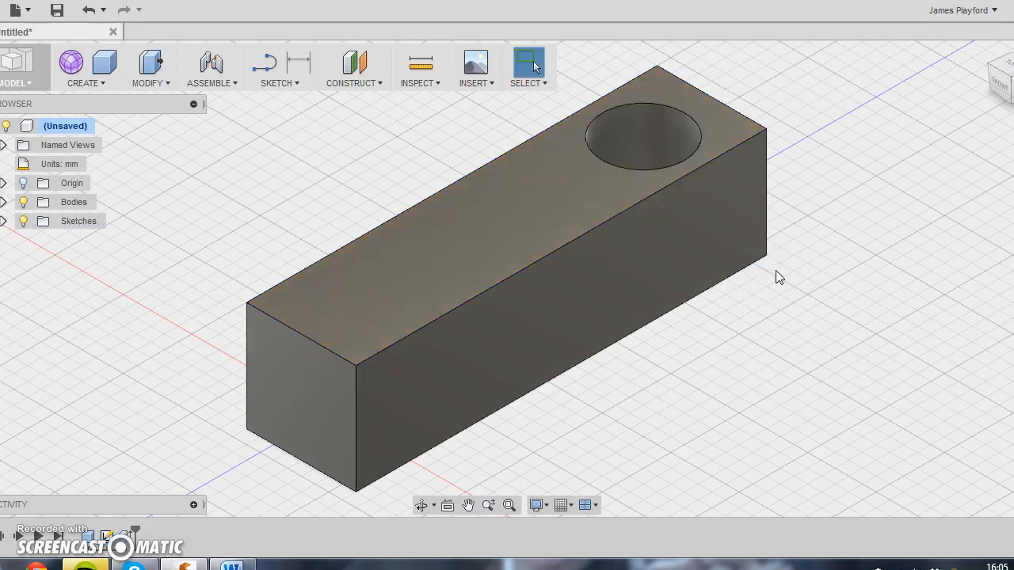
# Create another sketch on the block's top face, with its long side running horizontally
pyautogui.click(715, 233)
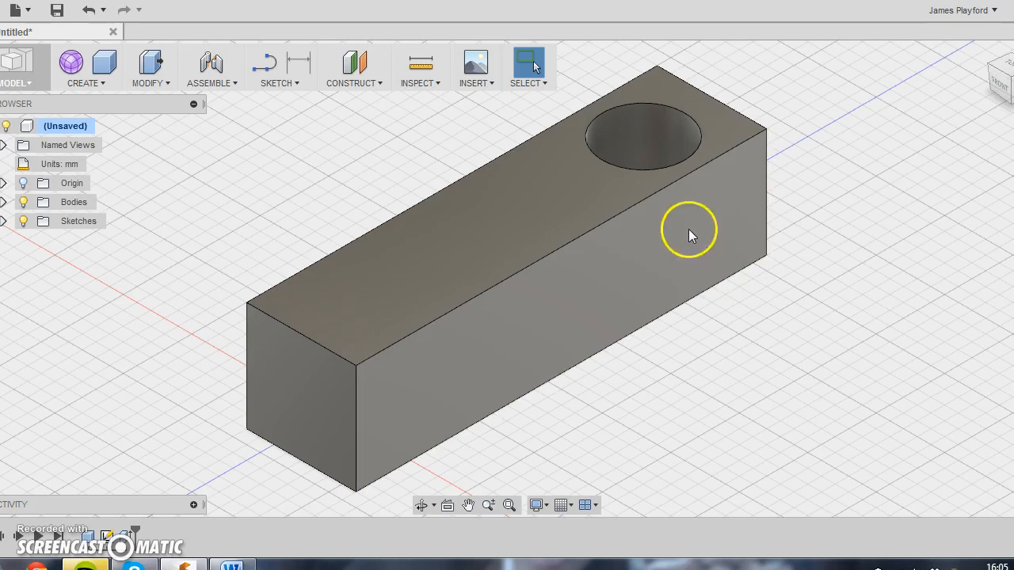
pyautogui.doubleClick(408, 264)
pyautogui.click(454, 175)
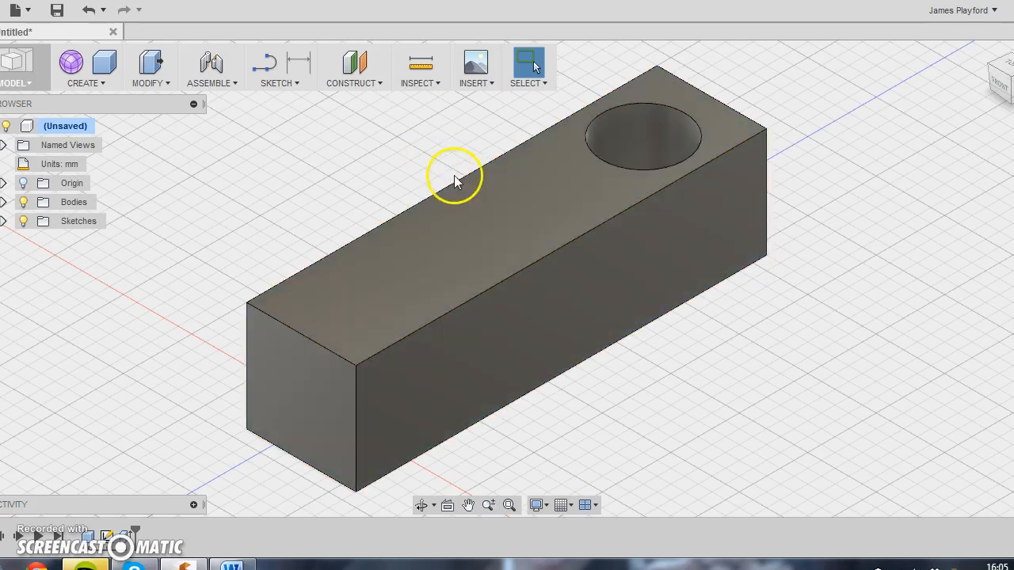
pyautogui.doubleClick(473, 189)
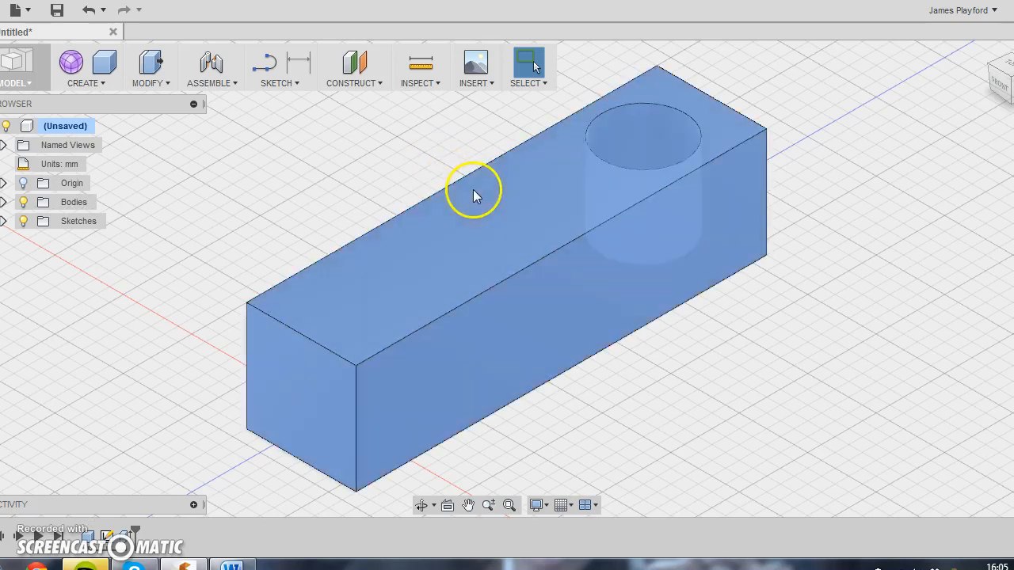
pyautogui.click(472, 176)
pyautogui.click(486, 181)
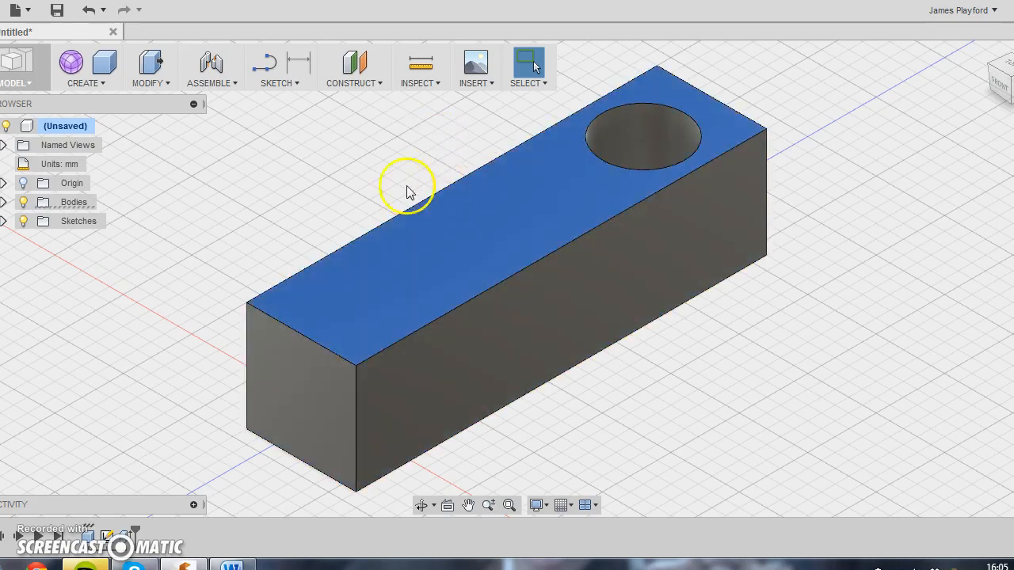
pyautogui.click(289, 84)
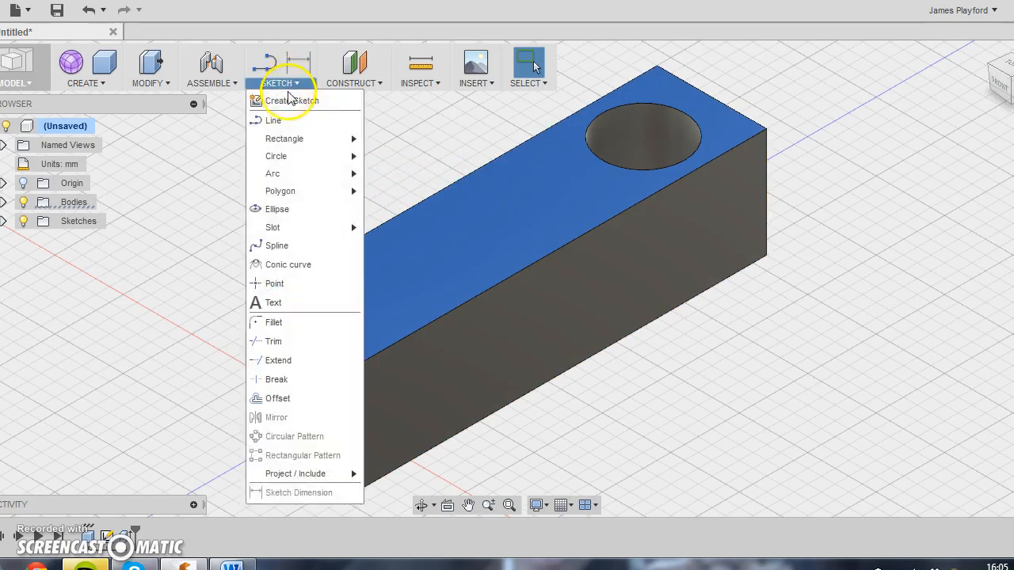
pyautogui.click(287, 100)
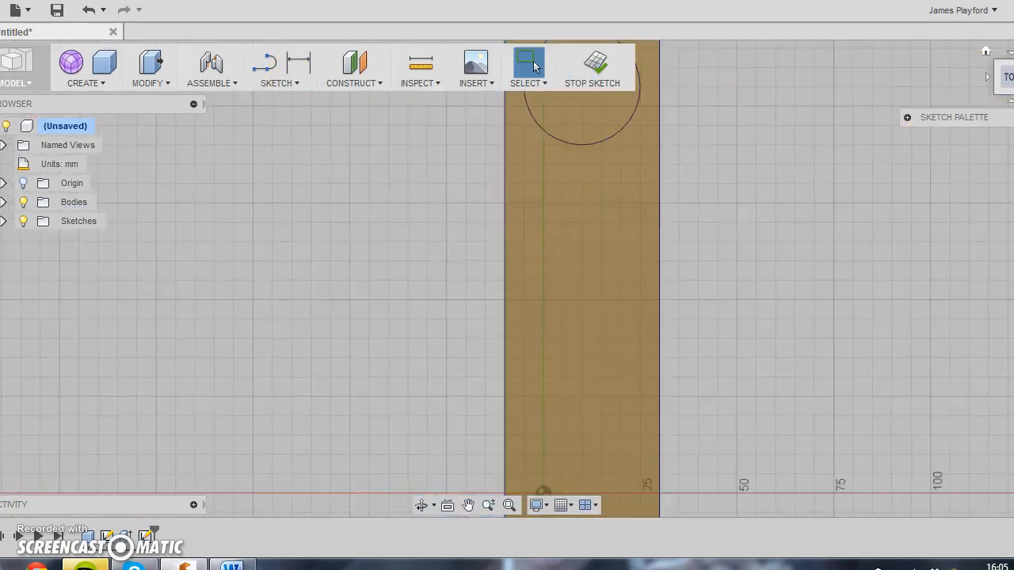
pyautogui.click(1012, 52)
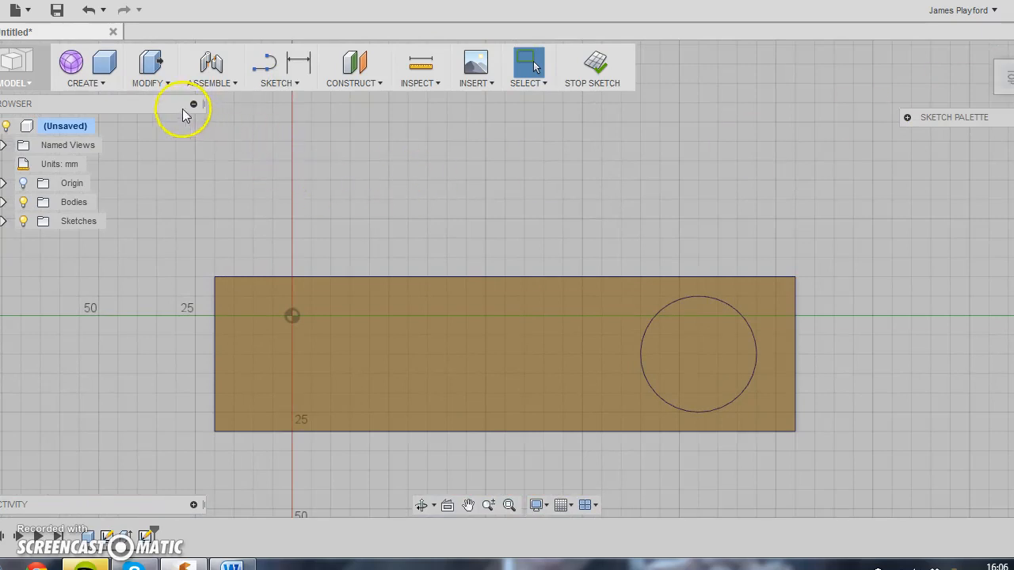
# Sketch a center-diameter circle about 14 mm across near the end opposite the large hole, centred across the face's width
pyautogui.click(285, 85)
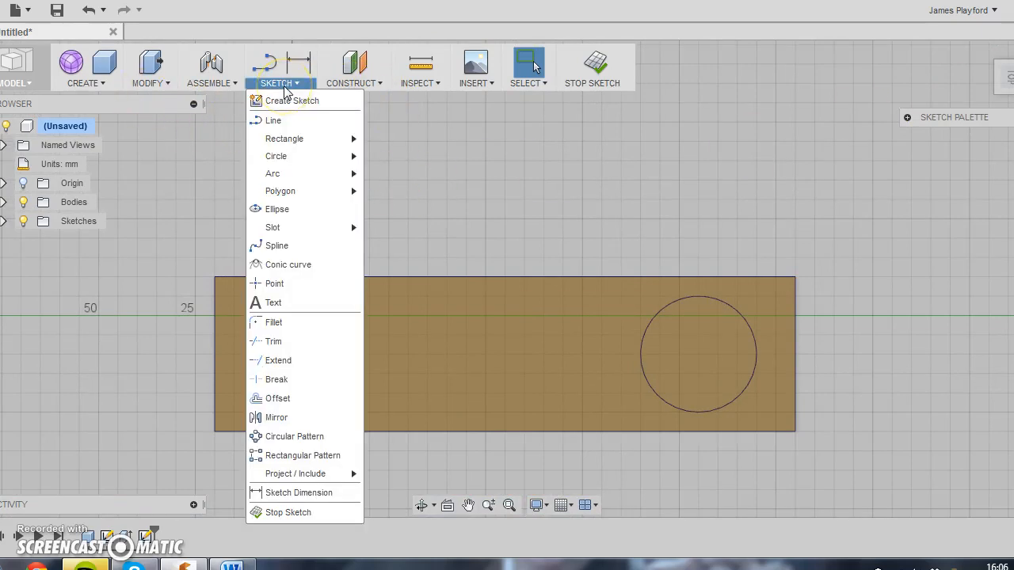
pyautogui.moveTo(297, 162)
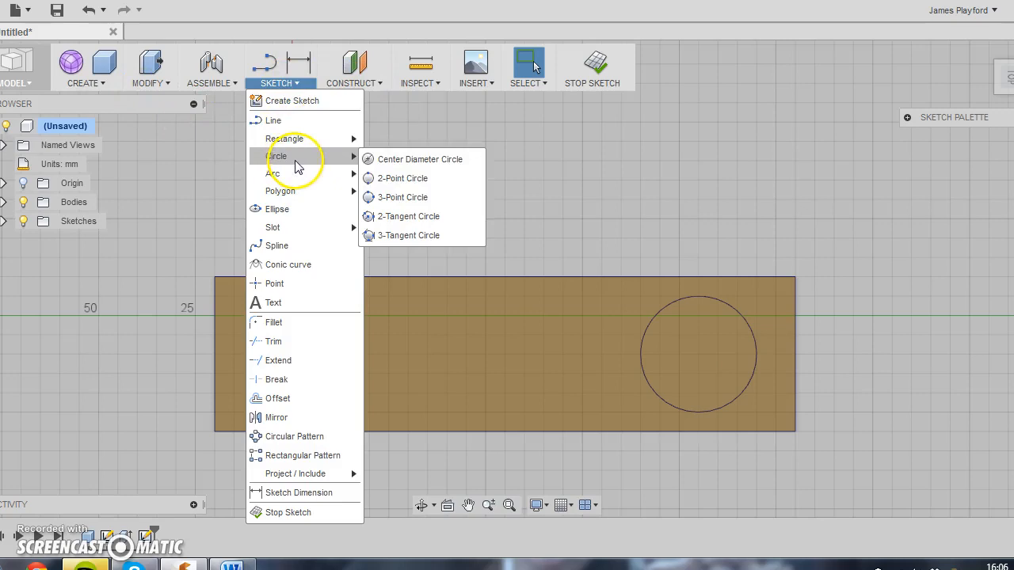
pyautogui.click(393, 161)
pyautogui.click(293, 355)
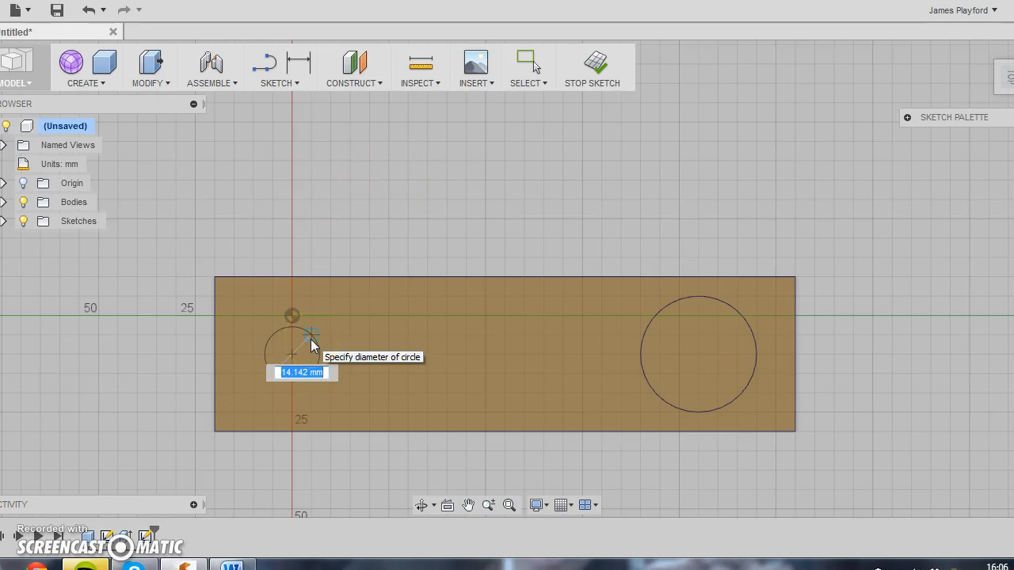
pyautogui.click(312, 340)
pyautogui.click(311, 340)
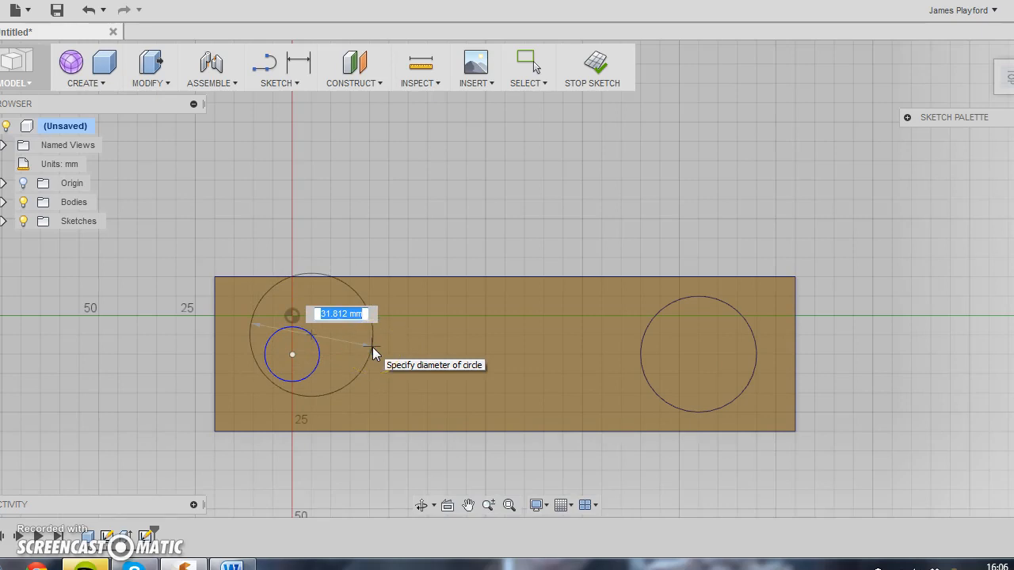
pyautogui.press('Escape')
pyautogui.click(382, 350)
pyautogui.click(327, 310)
pyautogui.click(313, 343)
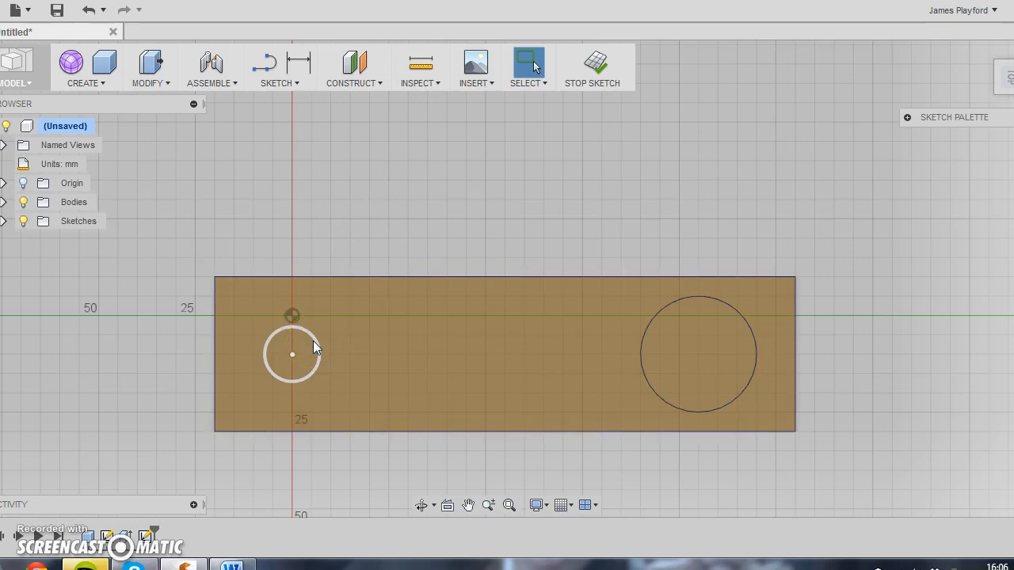
pyautogui.click(321, 297)
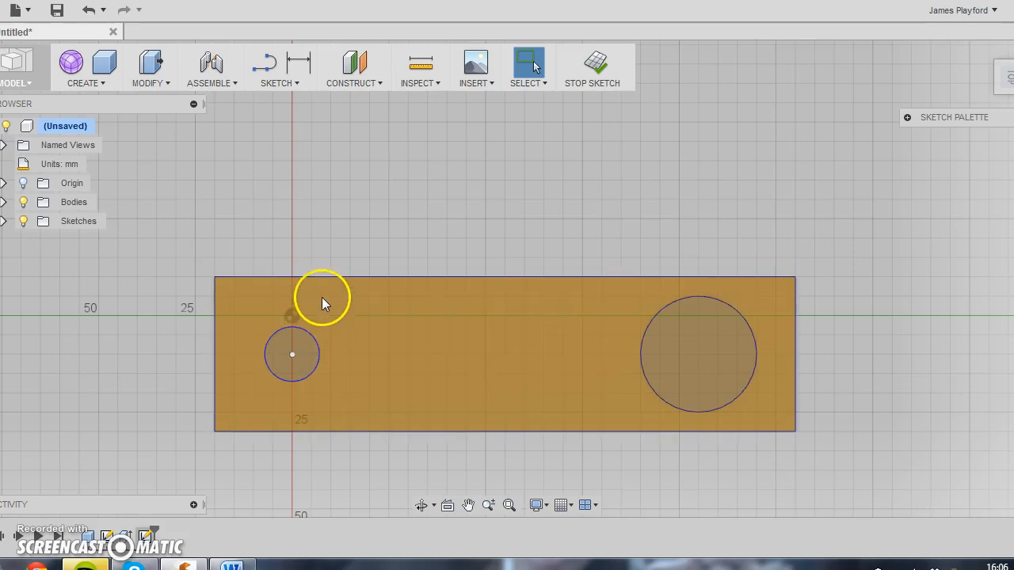
# Dimension the small circle's centre at 30 mm from the block's nearest short edge
pyautogui.click(295, 83)
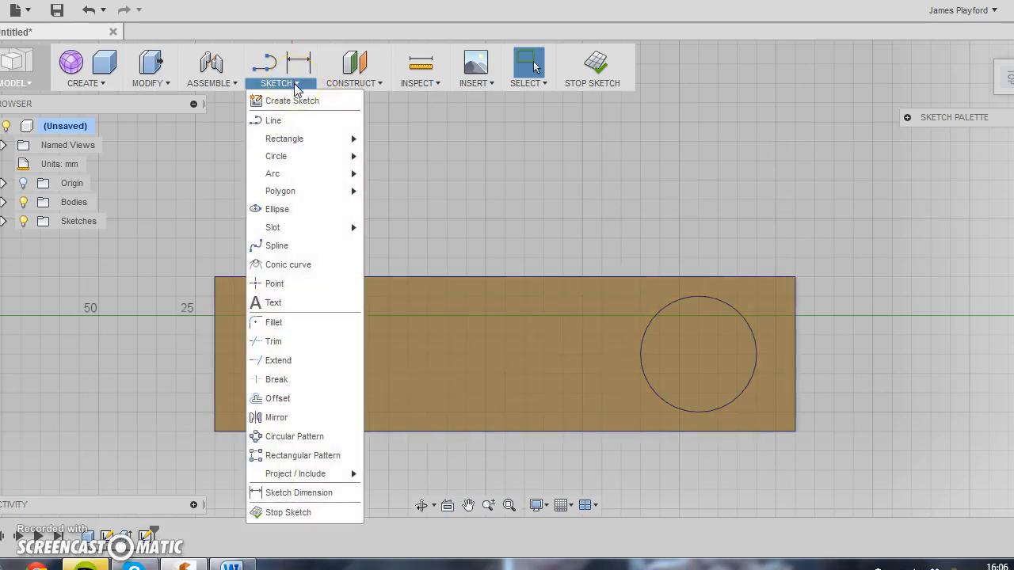
pyautogui.click(314, 491)
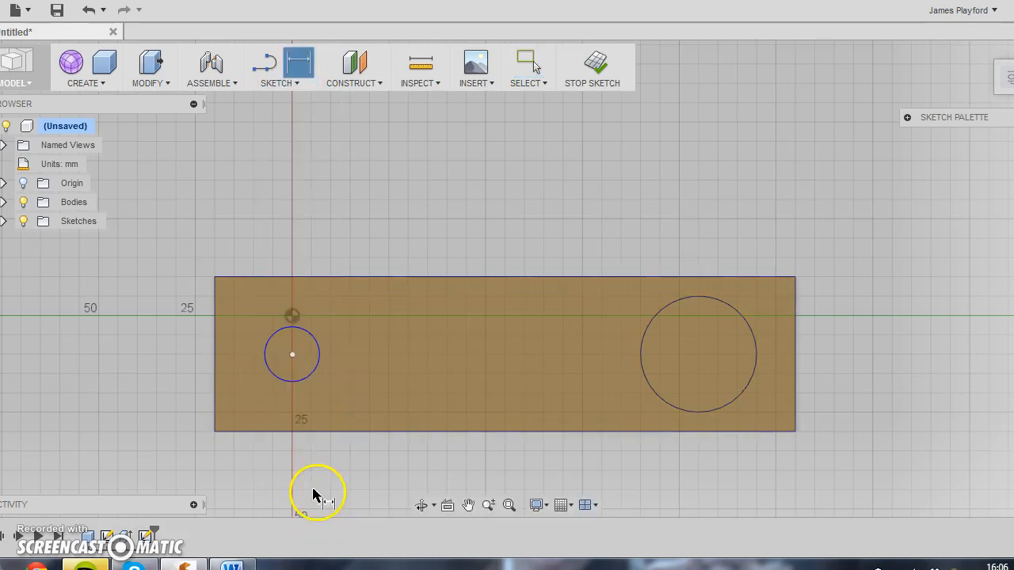
pyautogui.click(217, 358)
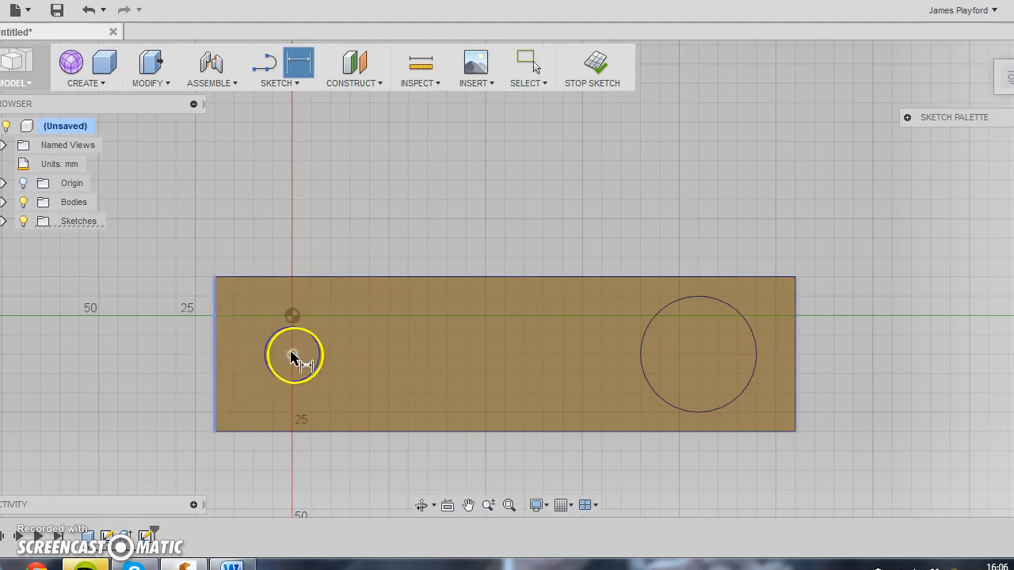
pyautogui.click(301, 202)
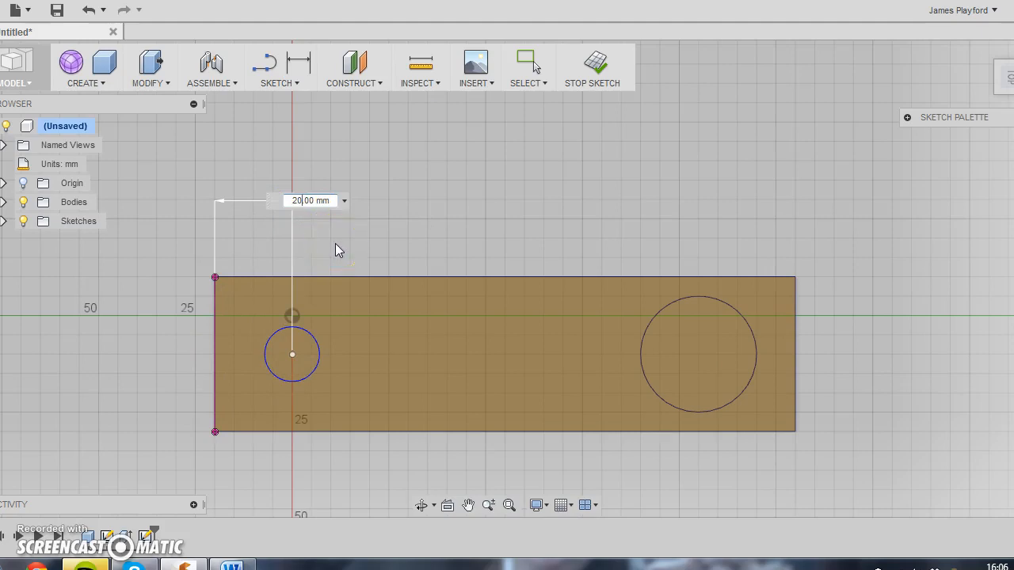
pyautogui.press('BackSpace')
pyautogui.press('BackSpace')
pyautogui.write('30')
pyautogui.press('Return')
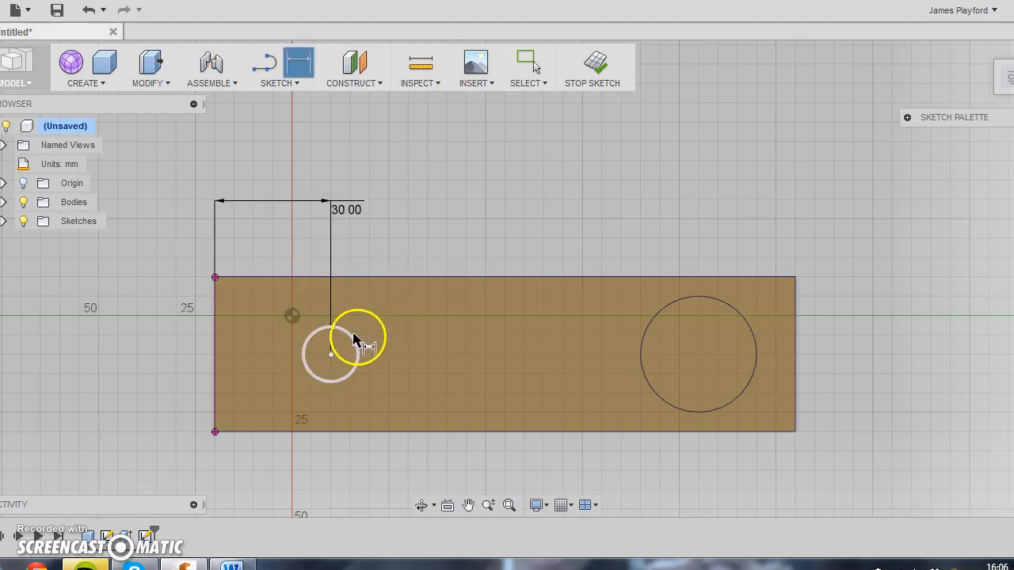
# Dimension the small circle's diameter at 15 mm
pyautogui.click(298, 84)
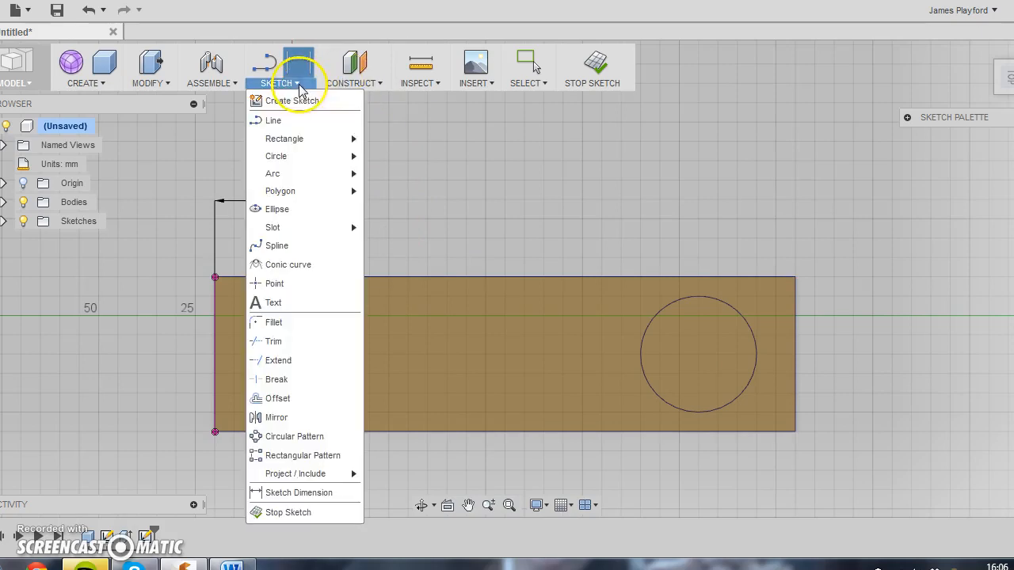
pyautogui.click(305, 494)
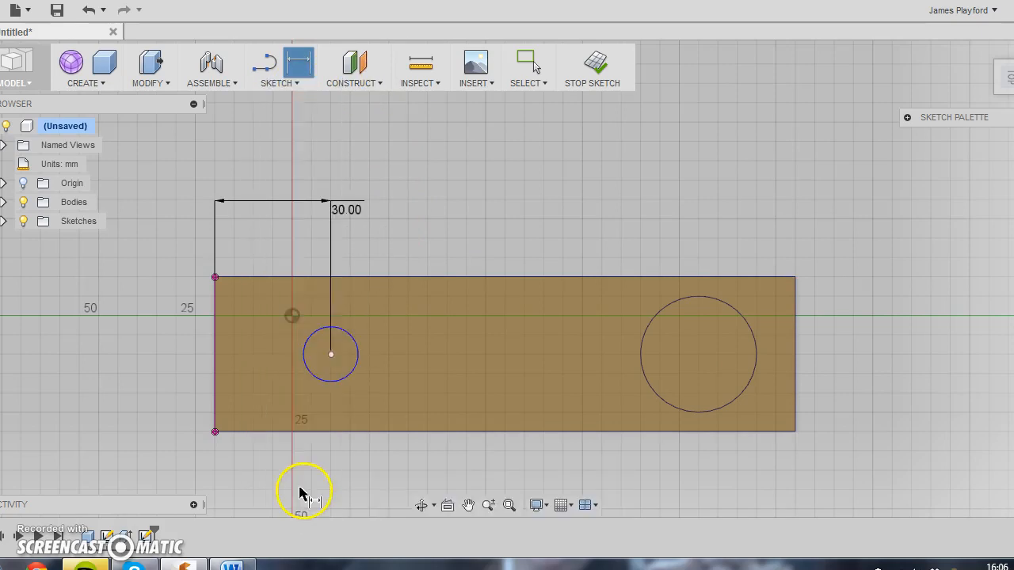
pyautogui.click(356, 347)
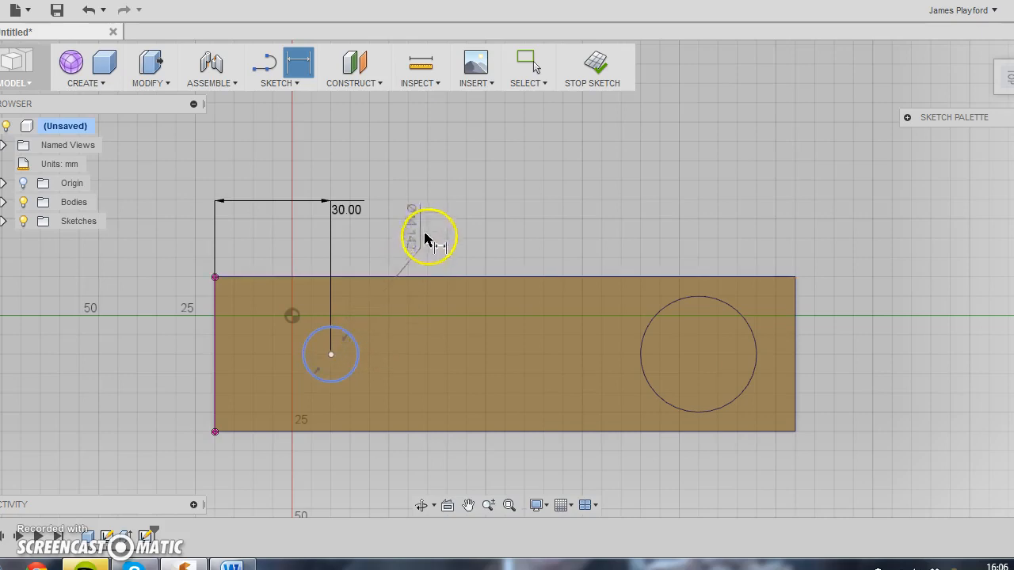
pyautogui.click(437, 219)
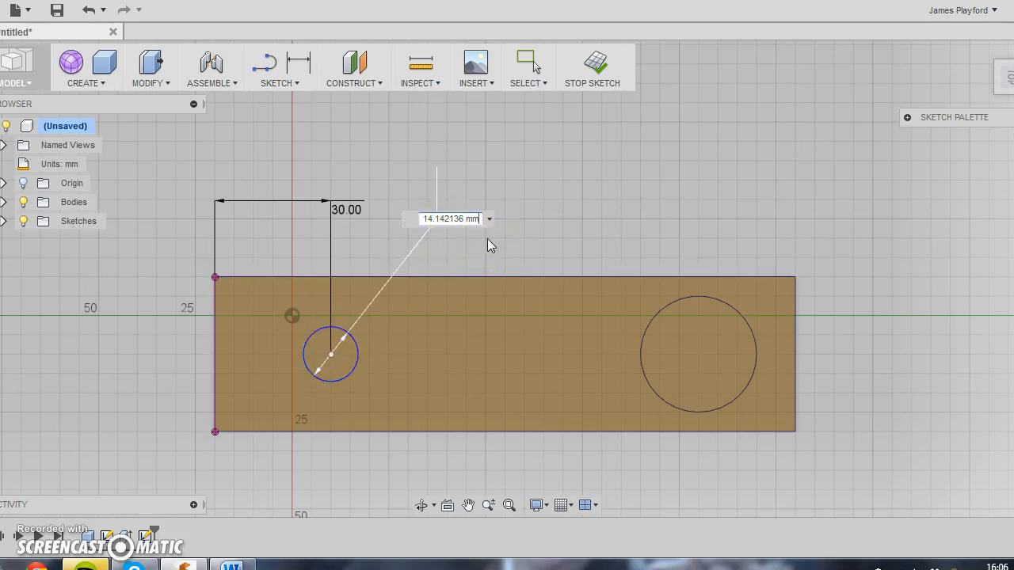
pyautogui.press('BackSpace')
pyautogui.press('BackSpace')
pyautogui.press('BackSpace')
pyautogui.press('BackSpace')
pyautogui.press('BackSpace')
pyautogui.press('BackSpace')
pyautogui.press('BackSpace')
pyautogui.press('BackSpace')
pyautogui.press('BackSpace')
pyautogui.press('BackSpace')
pyautogui.press('BackSpace')
pyautogui.press('BackSpace')
pyautogui.write('15')
pyautogui.press('Return')
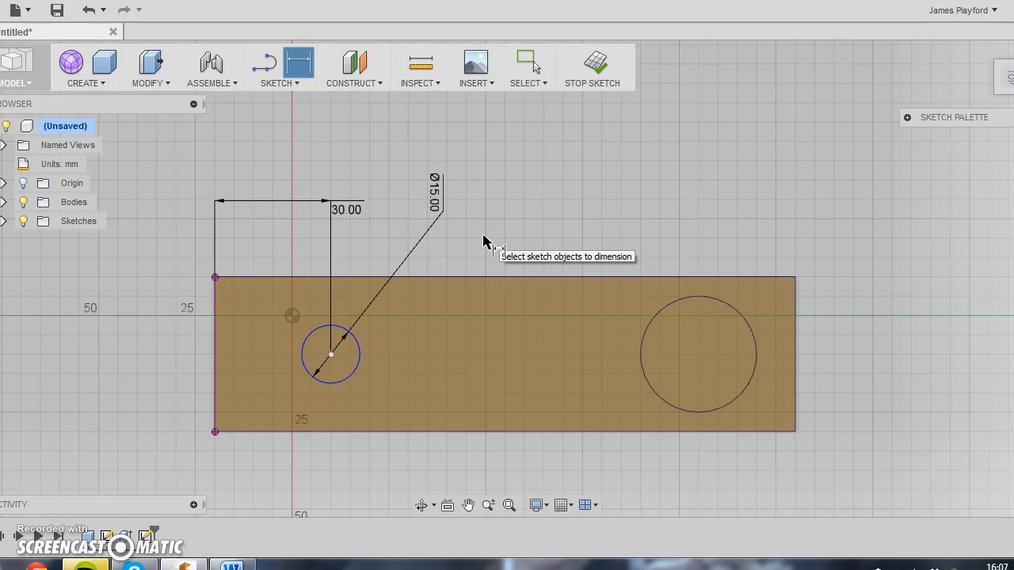
pyautogui.click(292, 85)
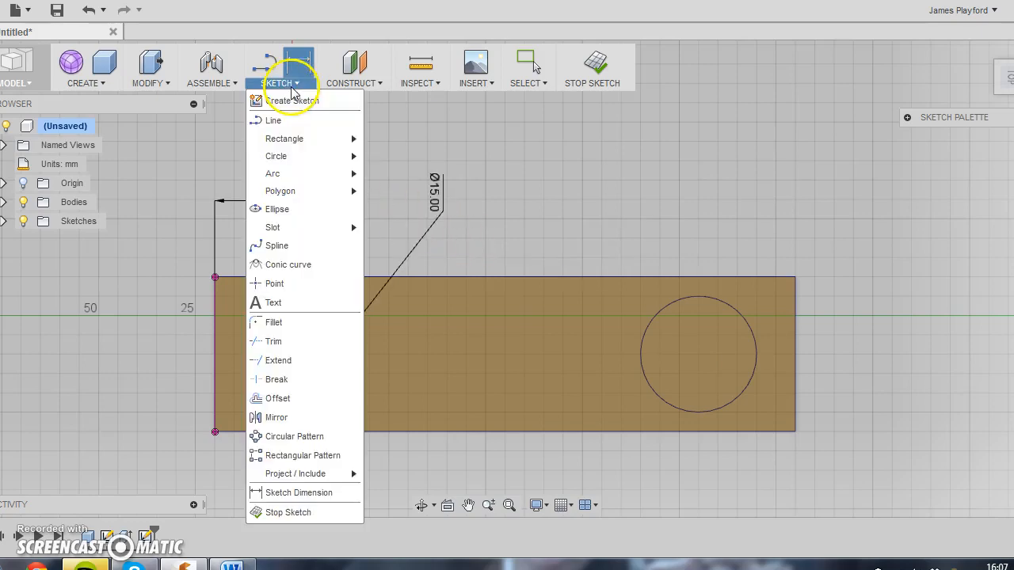
pyautogui.moveTo(301, 157)
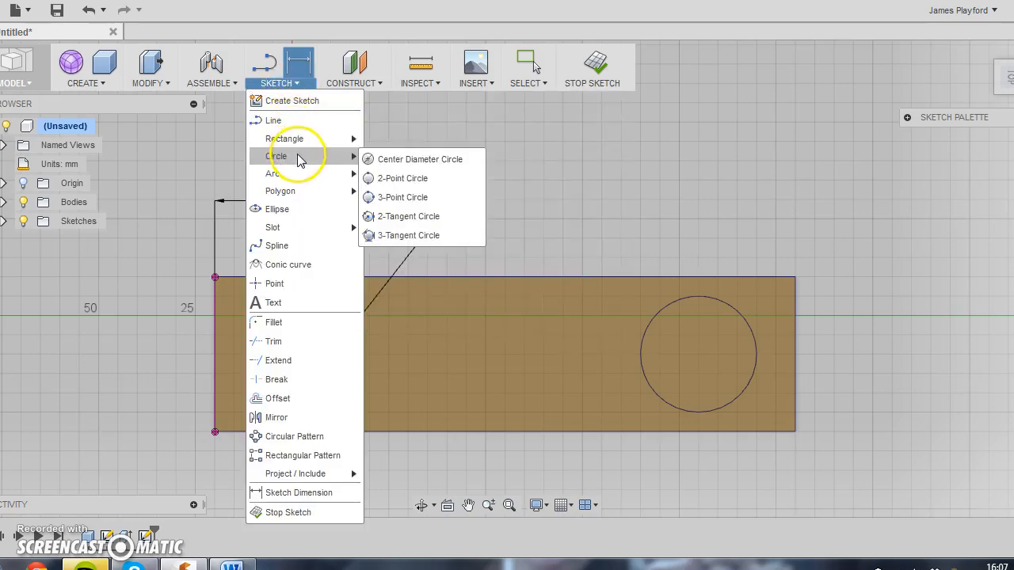
pyautogui.click(404, 159)
pyautogui.click(388, 160)
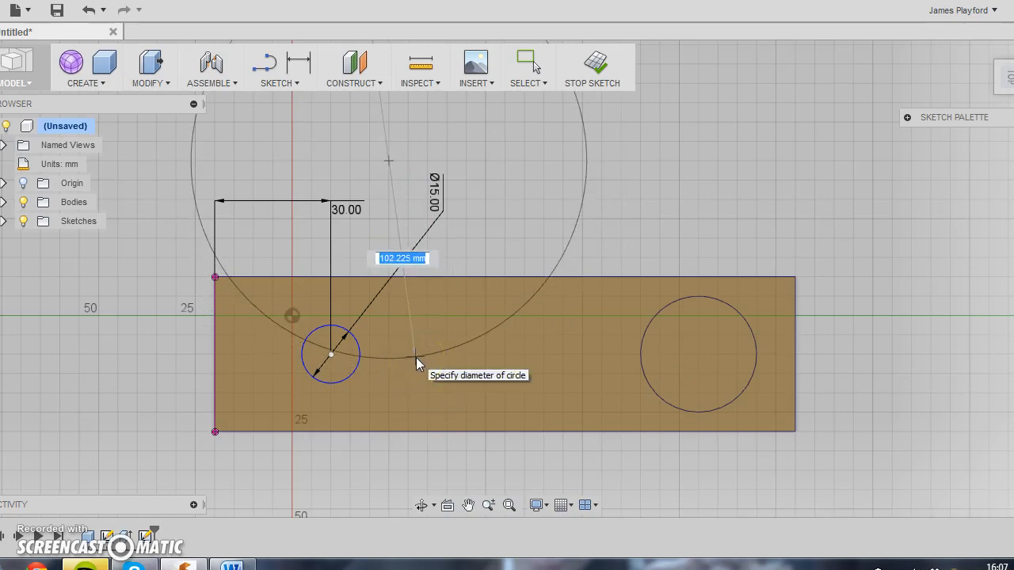
pyautogui.press('Escape')
pyautogui.click(396, 260)
# Sketch a center-diameter circle about 7 mm across between the 15 mm circle and the large hole, centred across the face's width
pyautogui.click(283, 84)
pyautogui.moveTo(291, 175)
pyautogui.moveTo(302, 154)
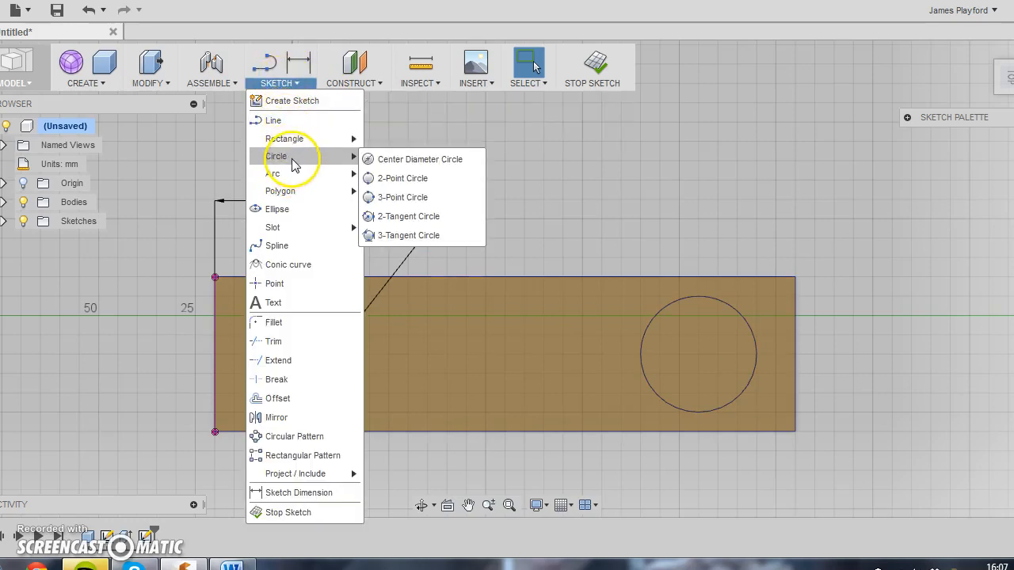
pyautogui.click(371, 158)
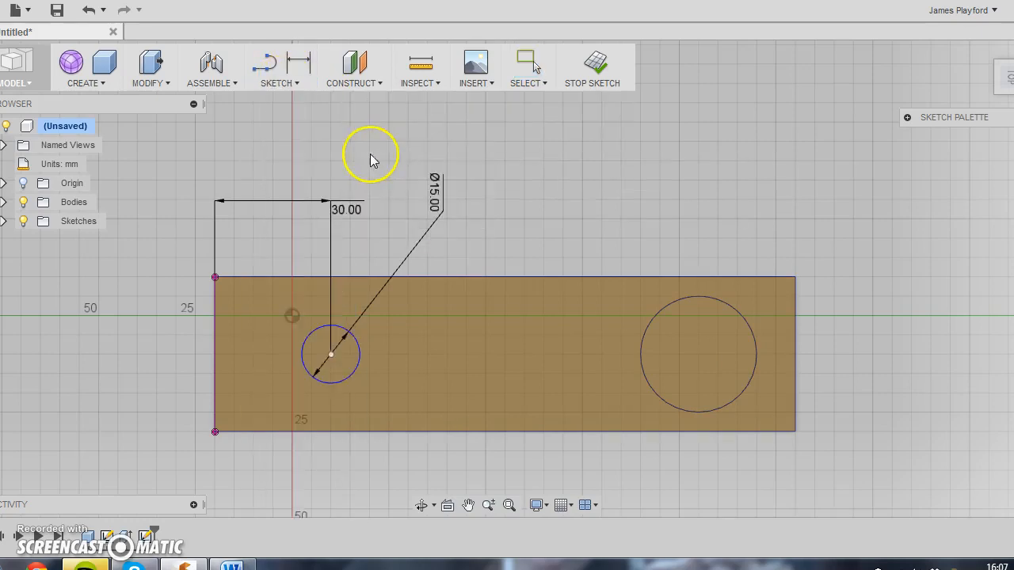
pyautogui.click(447, 351)
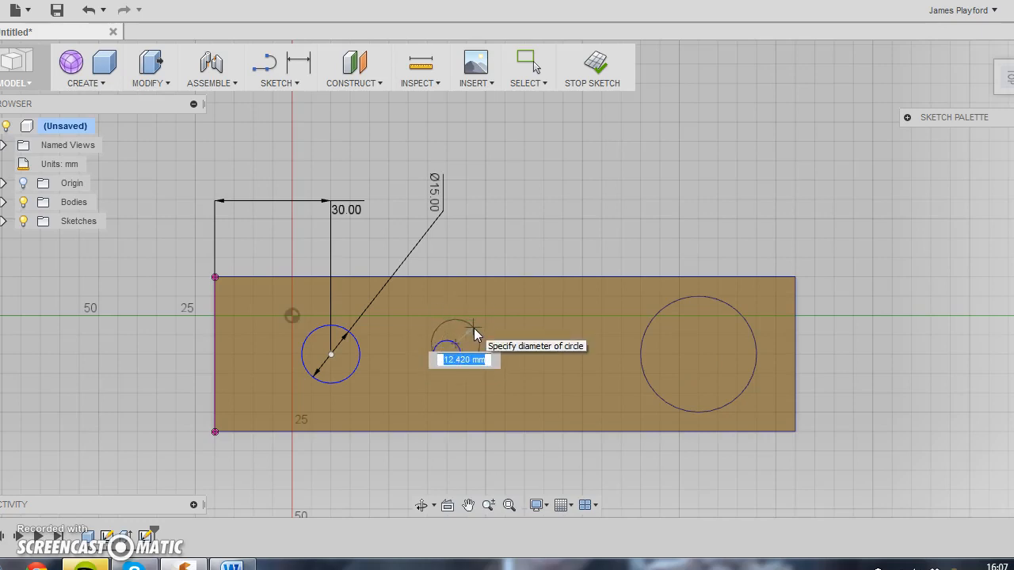
# Undo the extra circle drawn overlapping the second small circle
pyautogui.click(474, 335)
pyautogui.press('Escape')
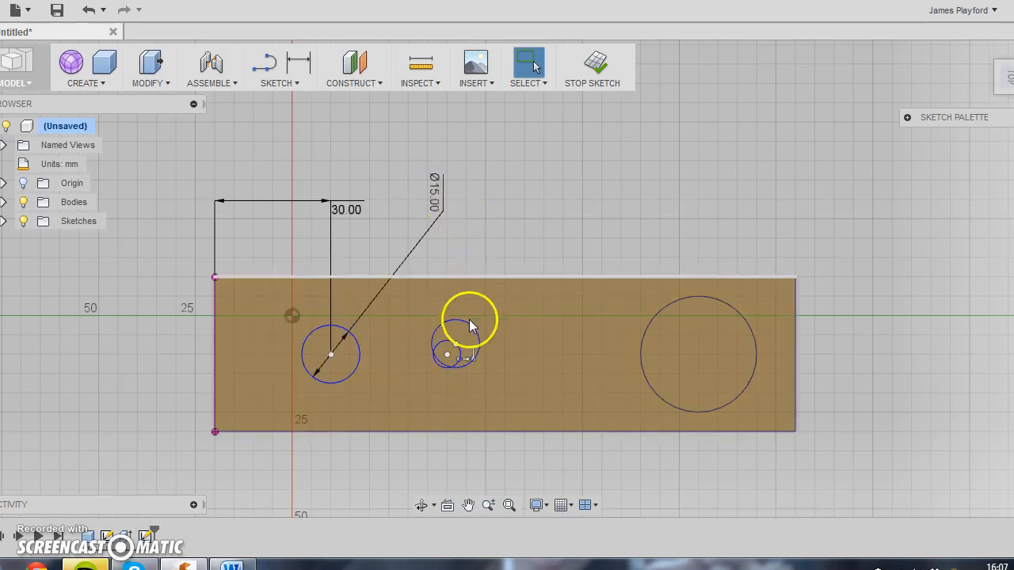
pyautogui.click(468, 320)
pyautogui.click(467, 323)
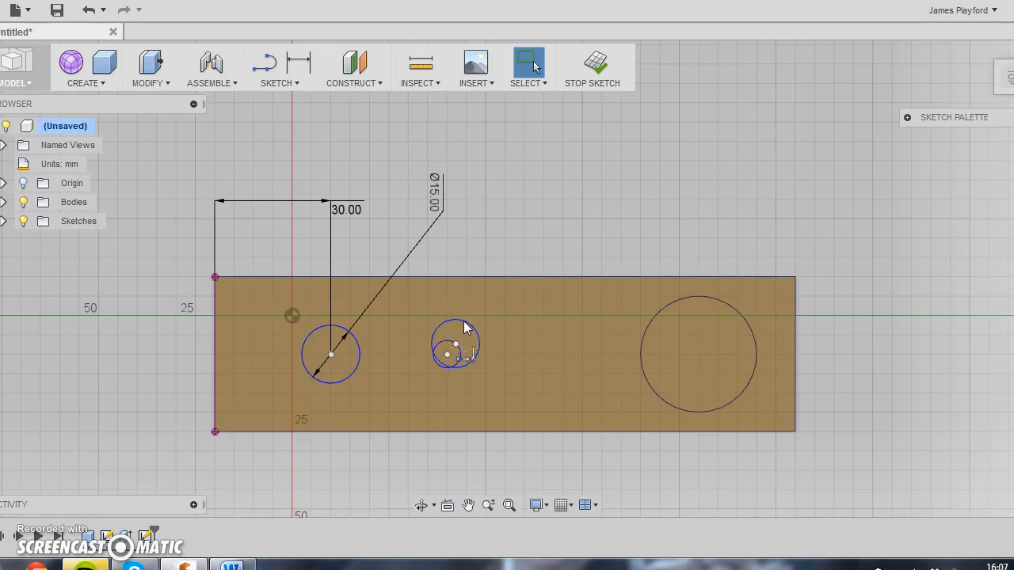
pyautogui.click(462, 345)
pyautogui.click(478, 353)
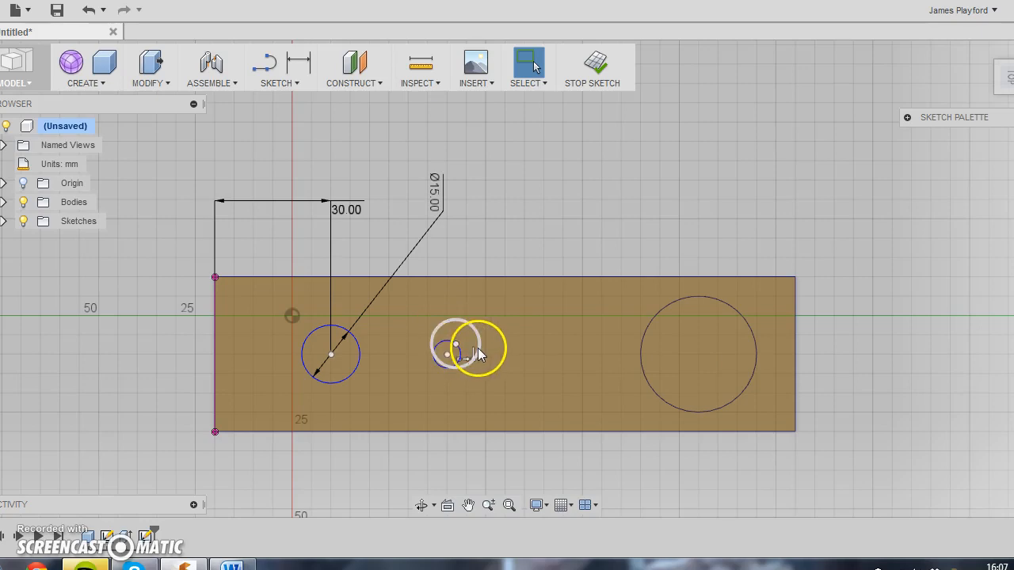
pyautogui.hotkey('ctrl', 'z')
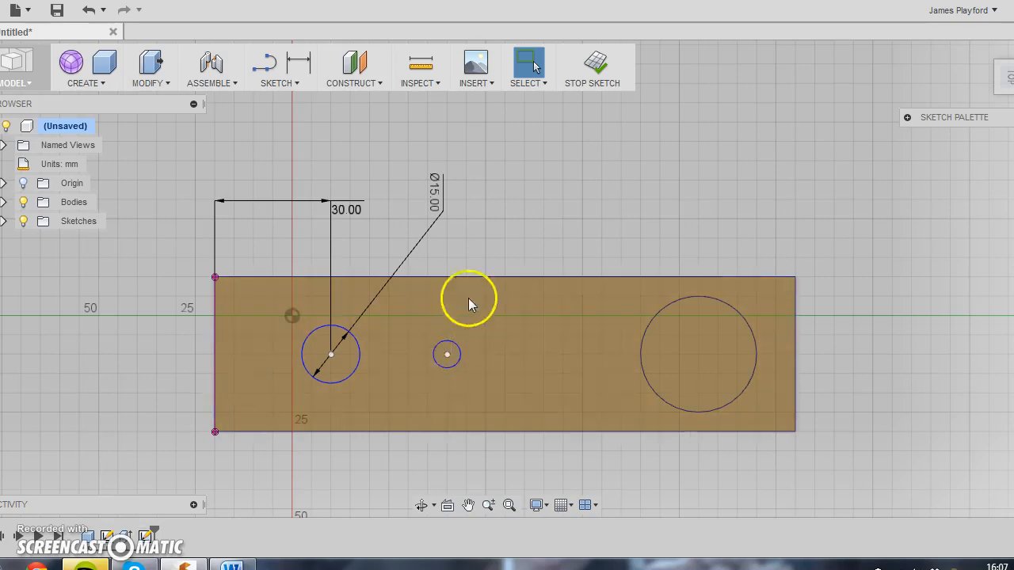
# Dimension the second small circle's diameter at 15 mm
pyautogui.click(300, 83)
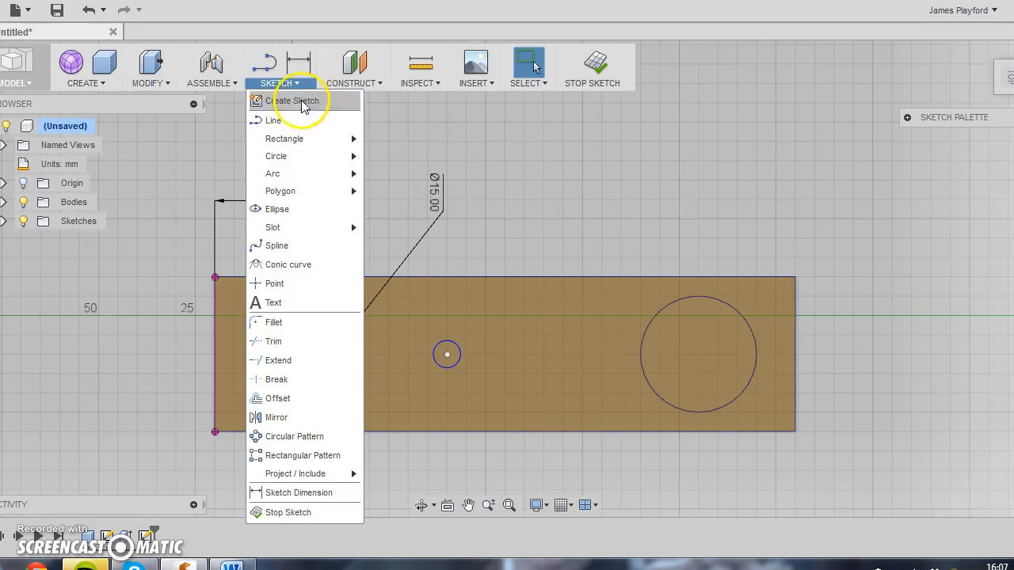
pyautogui.click(315, 491)
pyautogui.click(456, 349)
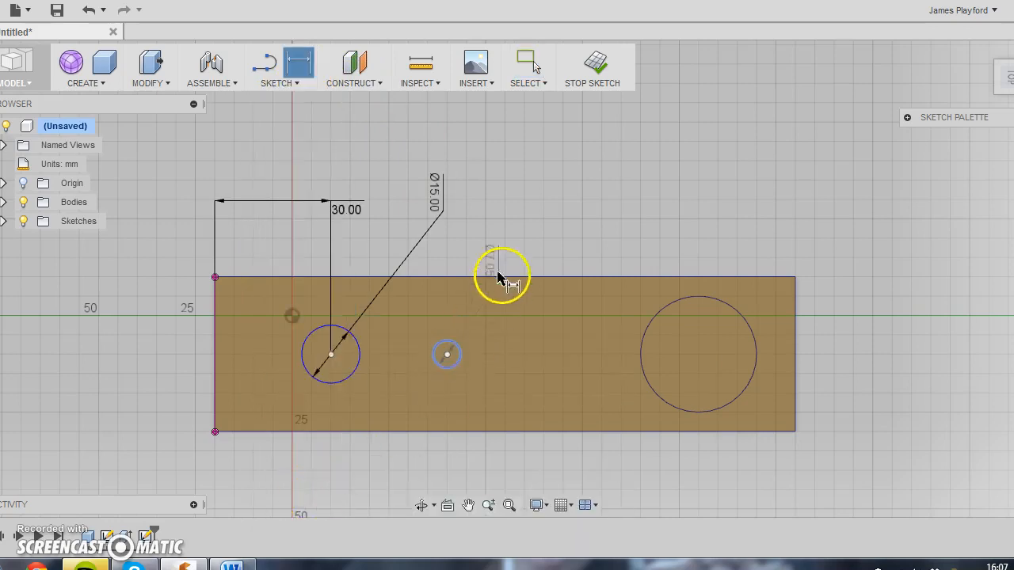
pyautogui.click(529, 225)
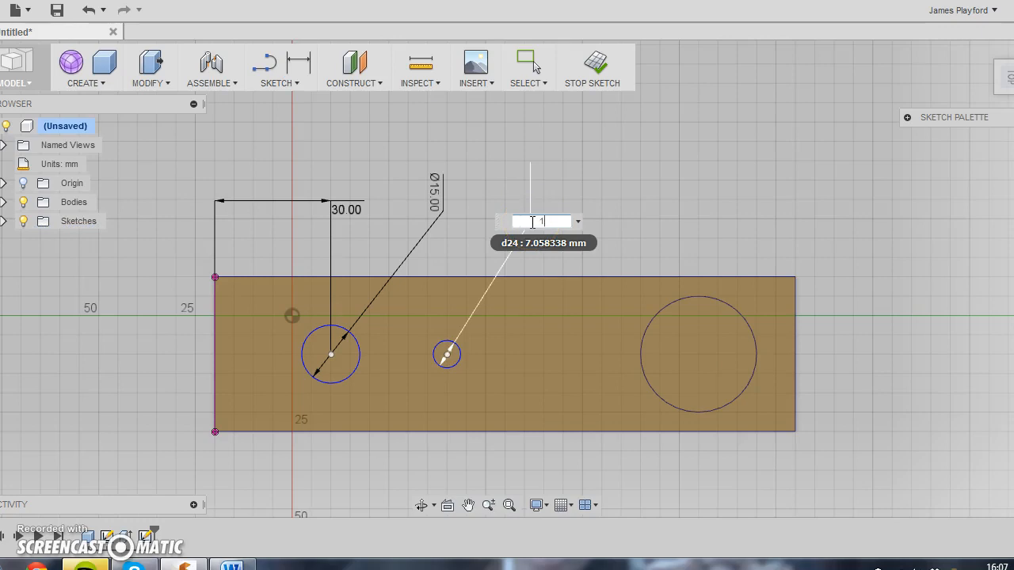
pyautogui.press('Return')
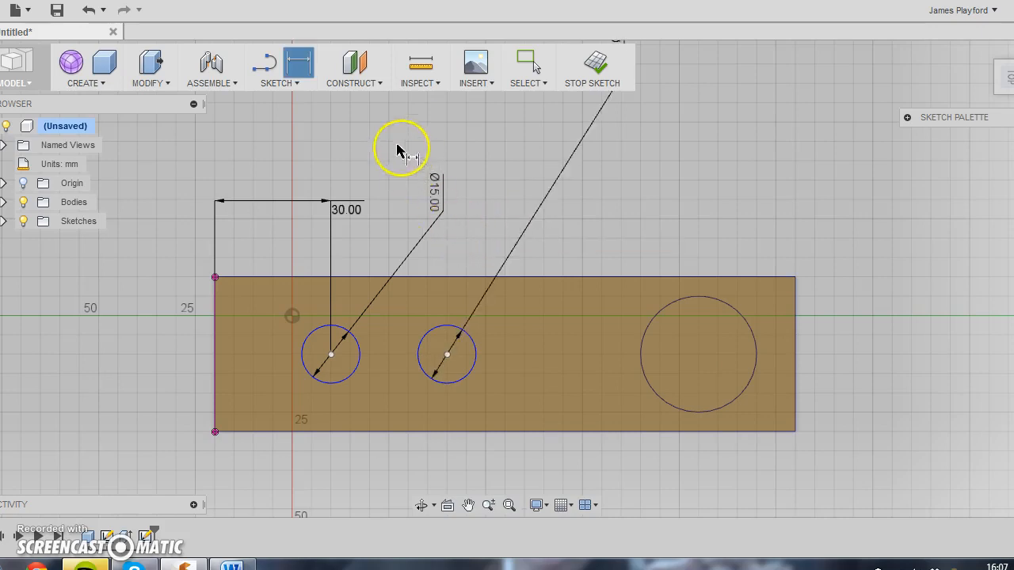
# Dimension the spacing between the centres of the two small circles at 30 mm
pyautogui.click(313, 92)
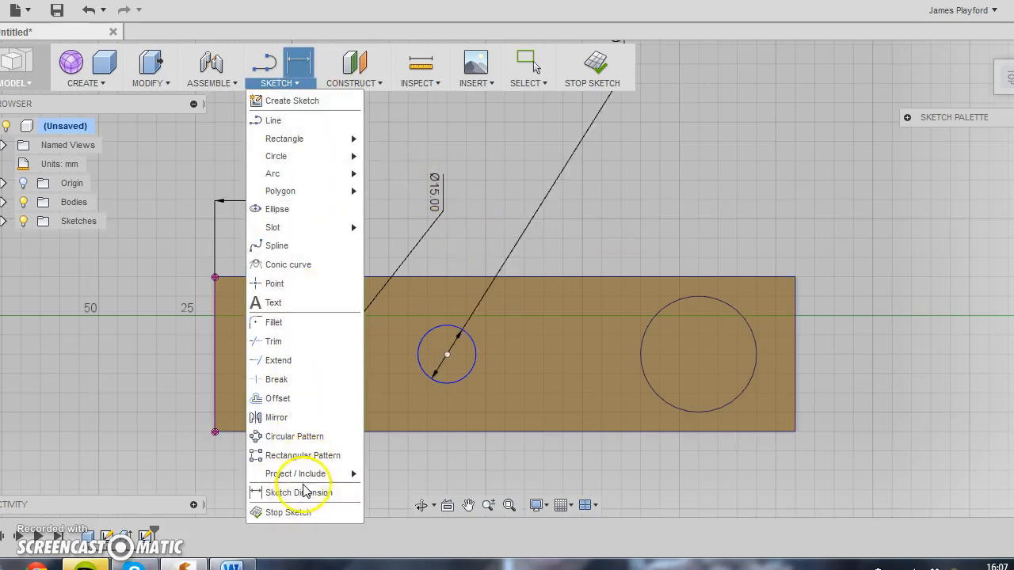
pyautogui.click(300, 491)
pyautogui.click(331, 355)
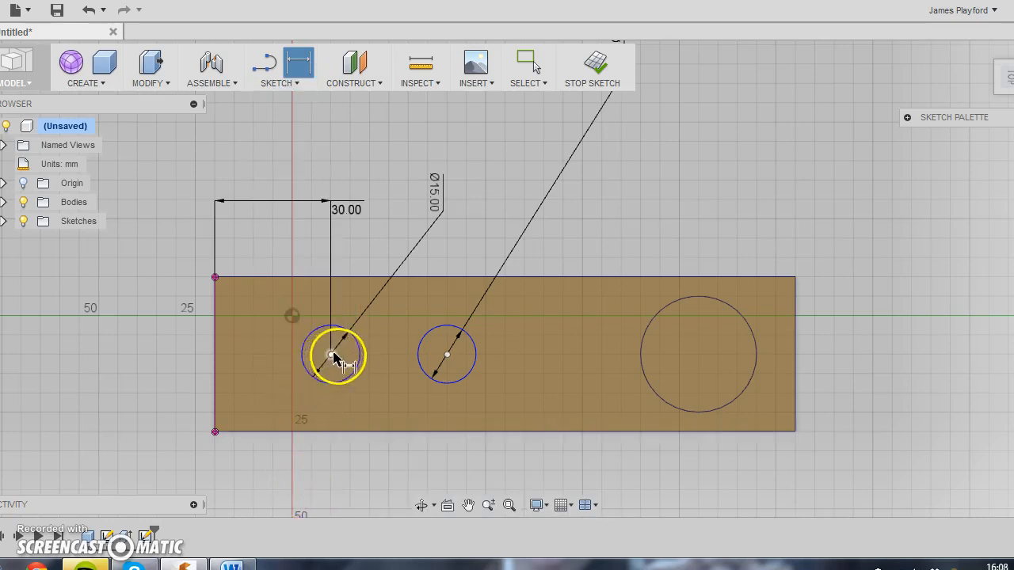
pyautogui.click(447, 354)
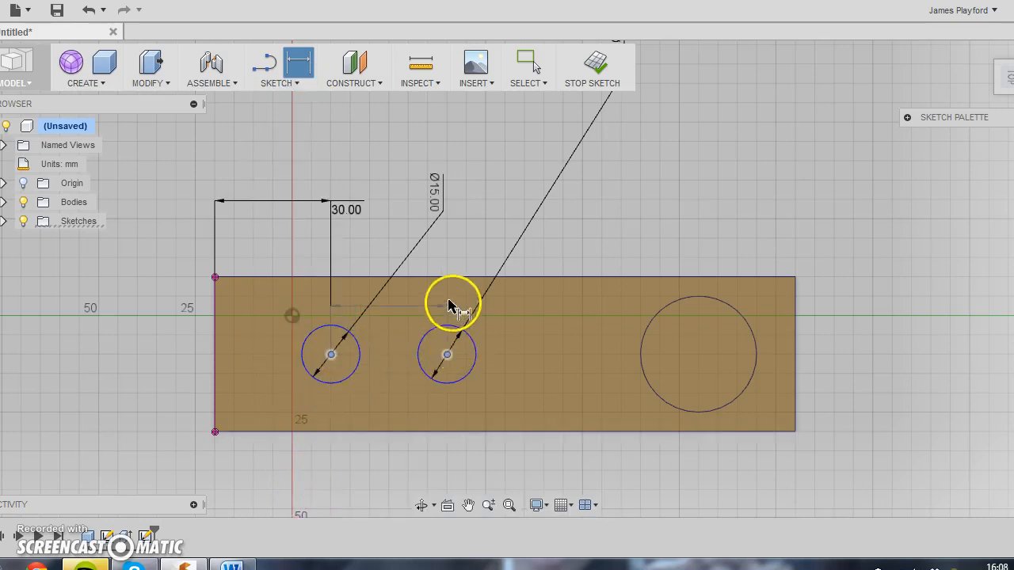
pyautogui.click(414, 151)
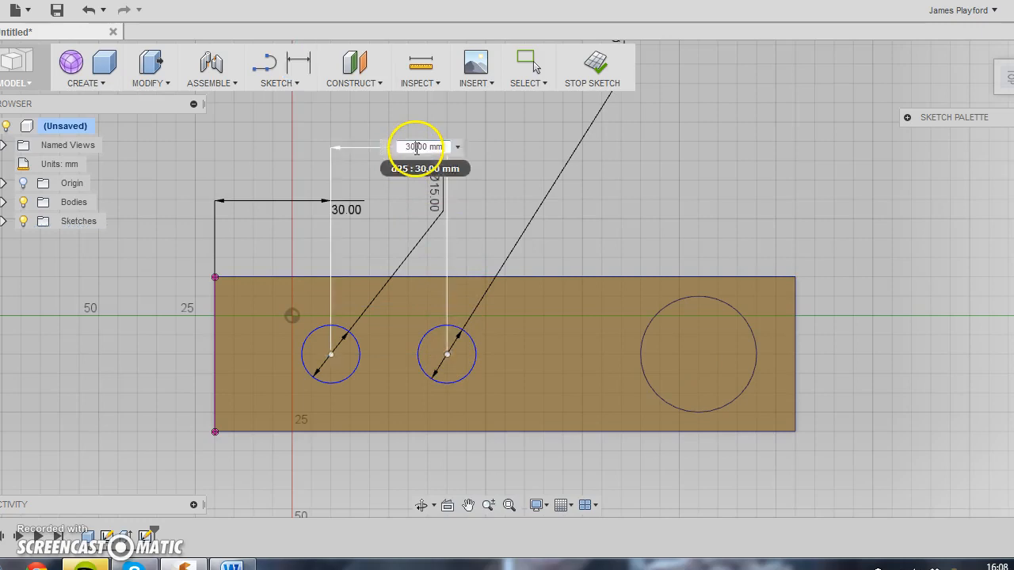
pyautogui.press('Return')
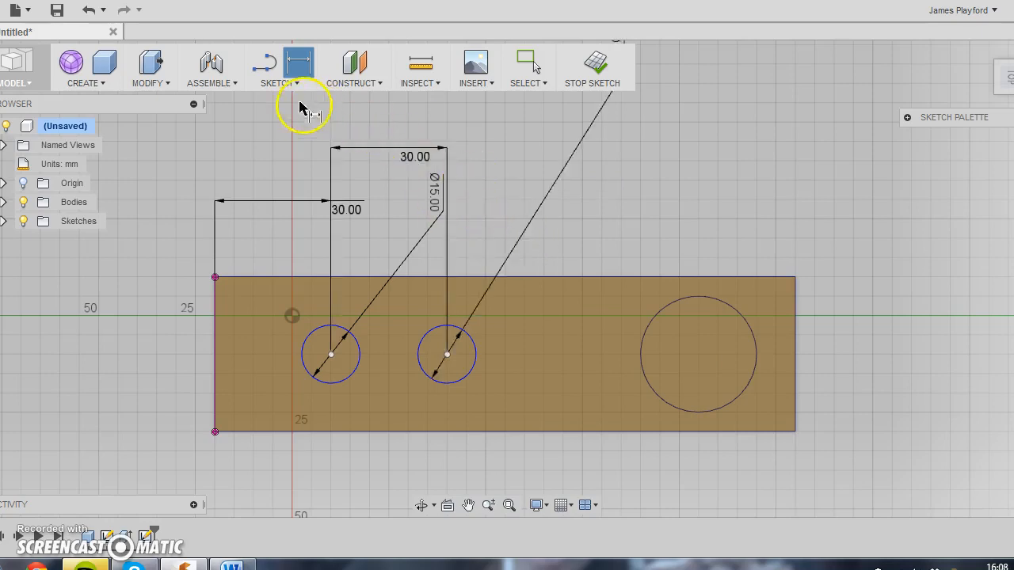
# Sketch a third center-diameter circle about 14 mm across between the second small circle and the large hole, centred across the width
pyautogui.click(281, 84)
pyautogui.moveTo(301, 162)
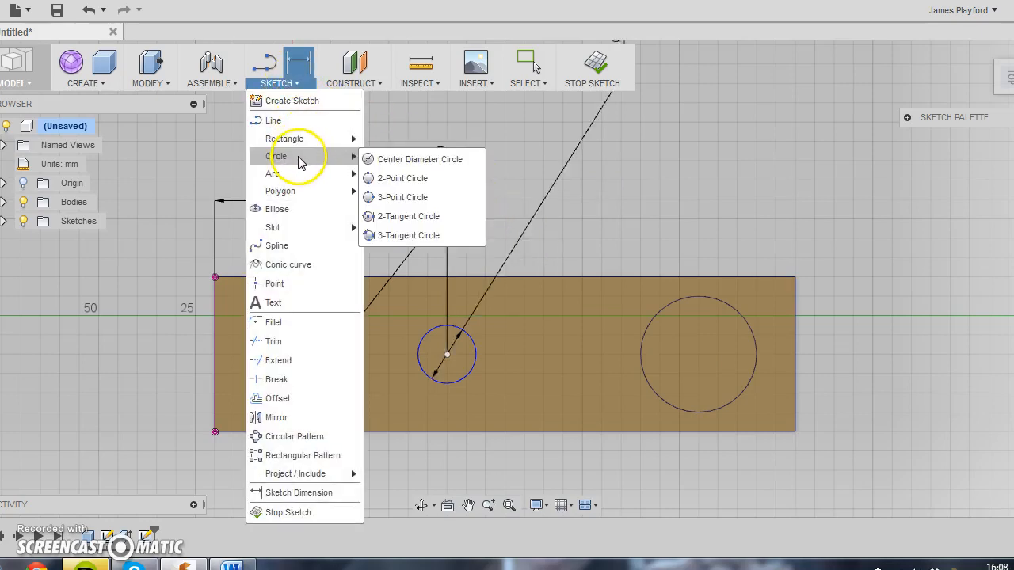
pyautogui.click(412, 160)
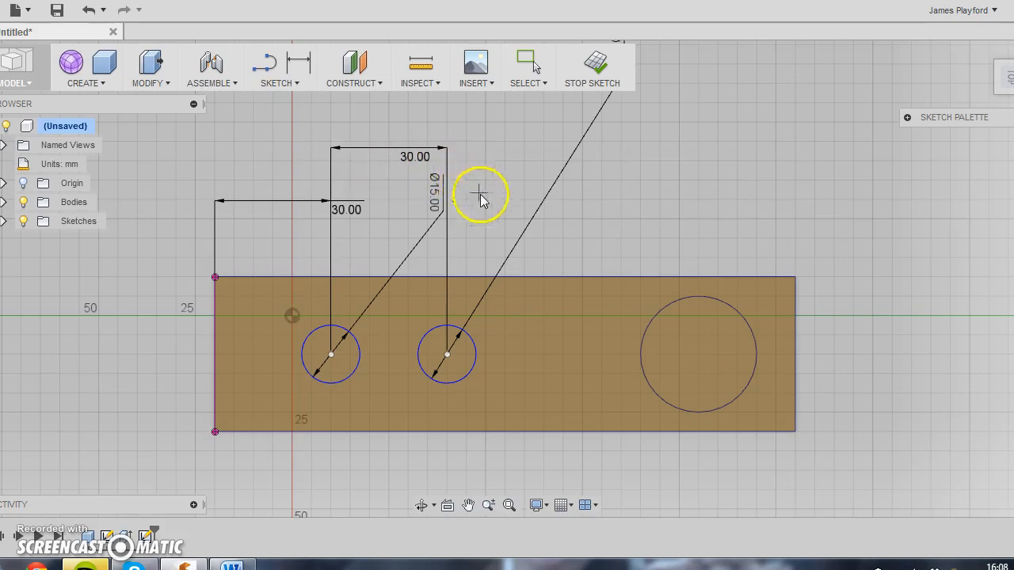
pyautogui.click(546, 358)
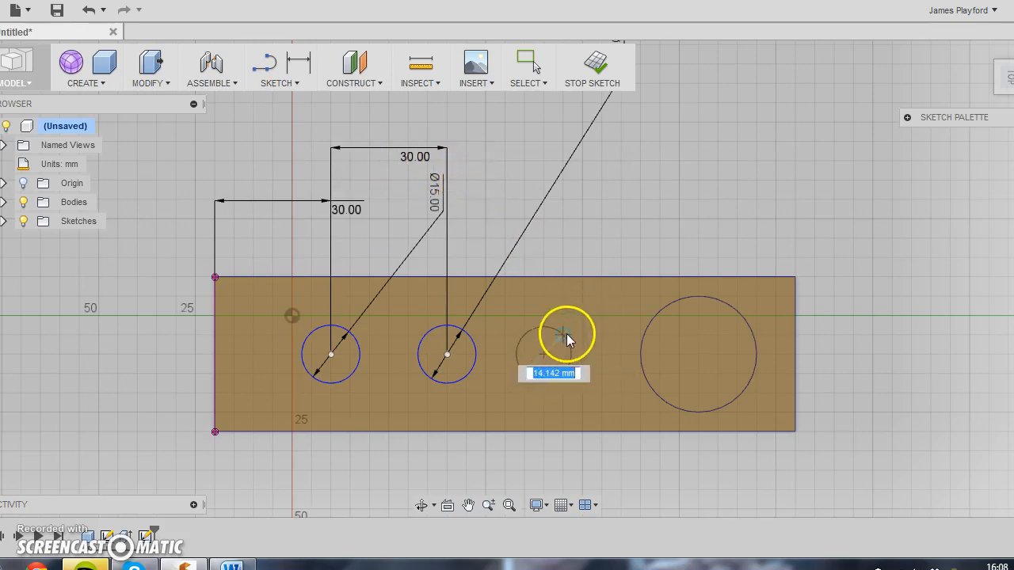
pyautogui.click(566, 334)
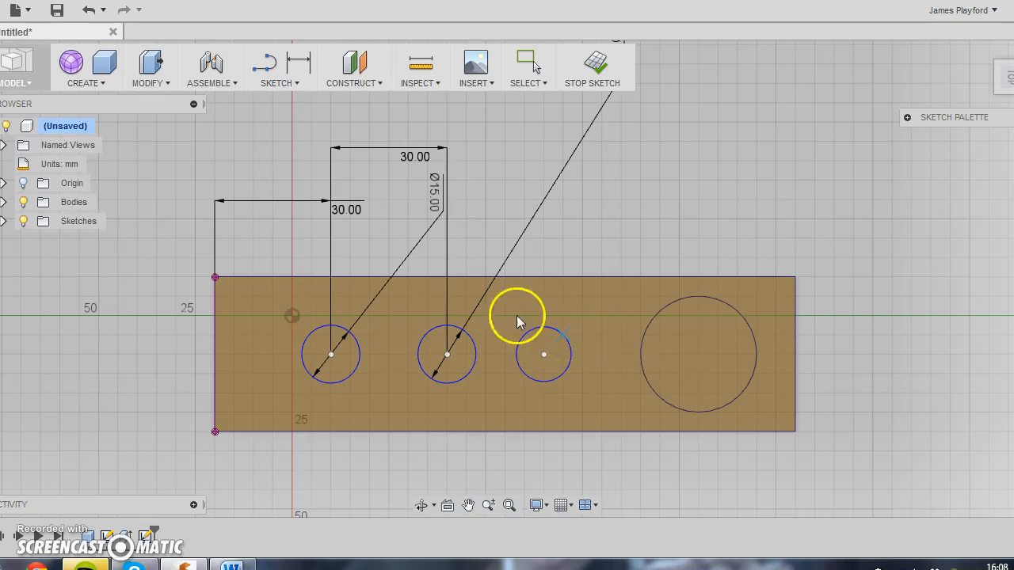
# Dimension the third small circle's diameter at 15 mm
pyautogui.click(286, 82)
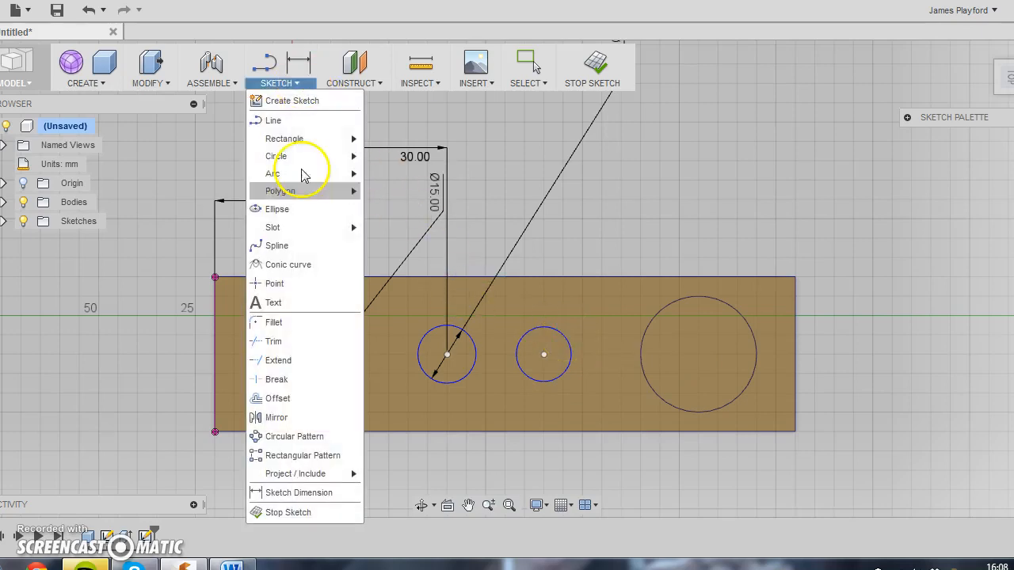
pyautogui.click(298, 492)
pyautogui.click(557, 337)
pyautogui.click(591, 214)
pyautogui.write('15')
pyautogui.press('Return')
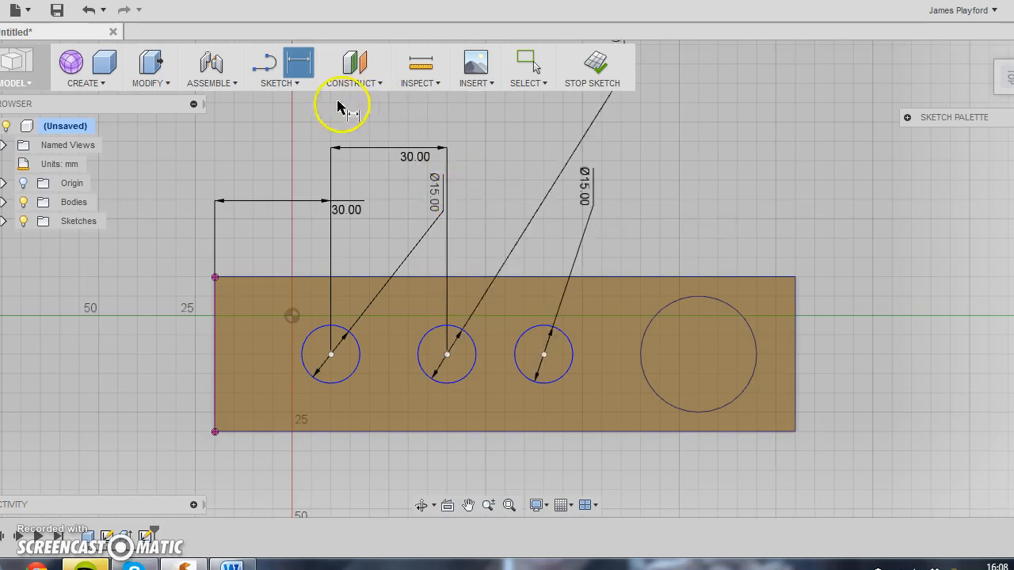
# Dimension the spacing between the centres of the second and third small circles at 30 mm
pyautogui.click(297, 84)
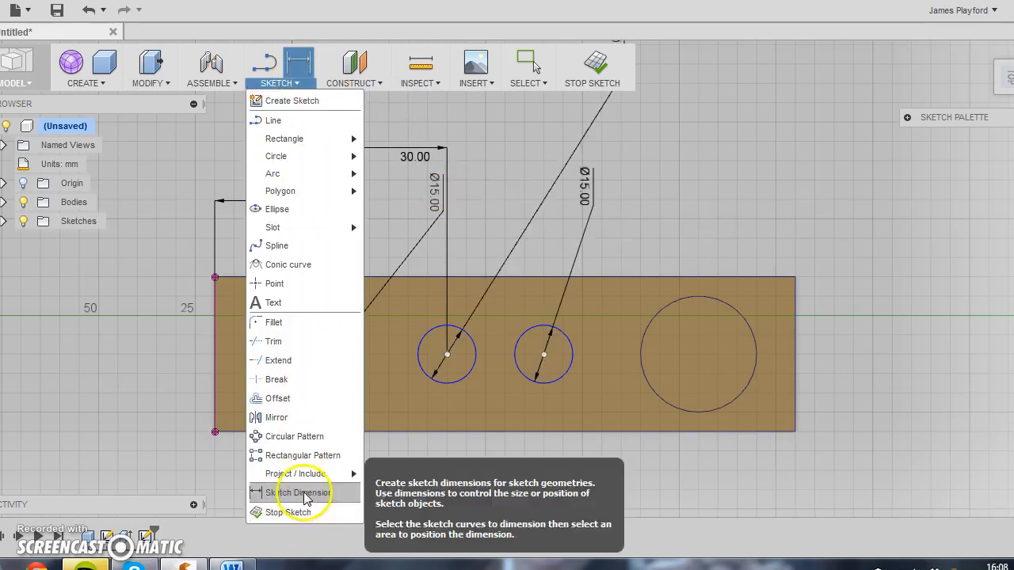
pyautogui.click(256, 493)
pyautogui.click(448, 355)
pyautogui.moveTo(543, 354); pyautogui.dragTo(552, 231)
pyautogui.click(554, 230)
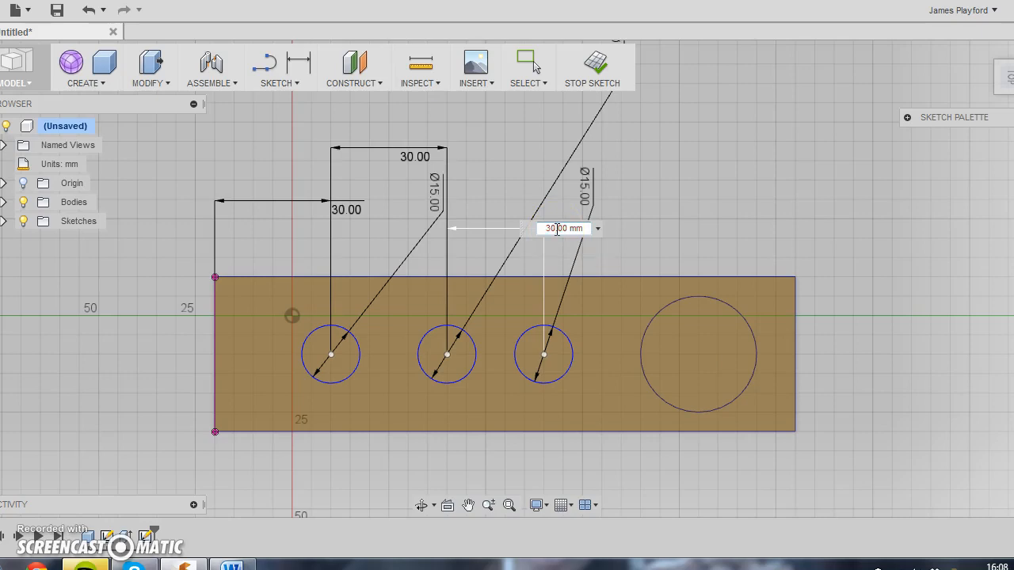
pyautogui.press('Return')
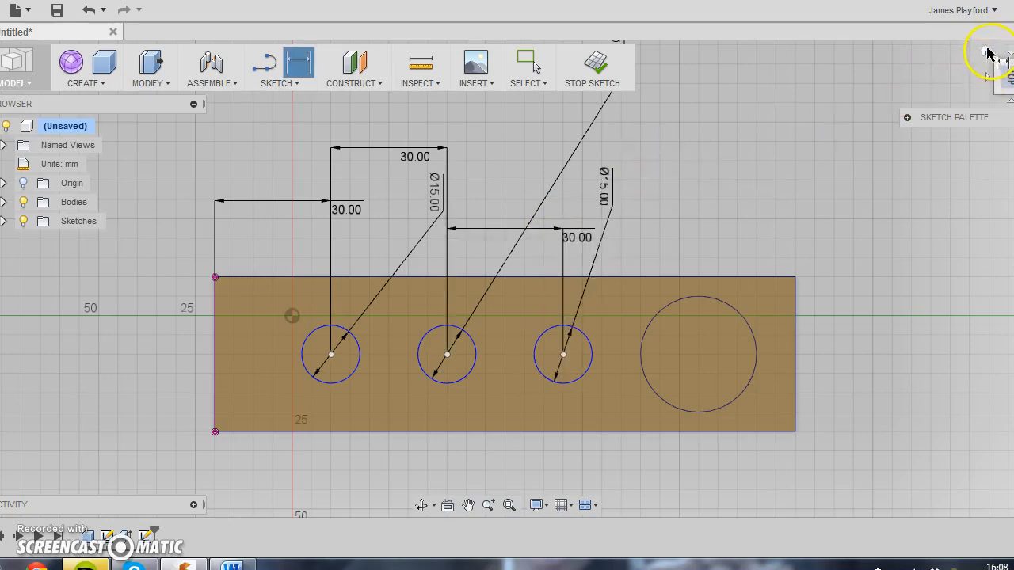
# Cut the three 15 mm circles 20 mm deep into the block's top face together with Press Pull
pyautogui.click(986, 53)
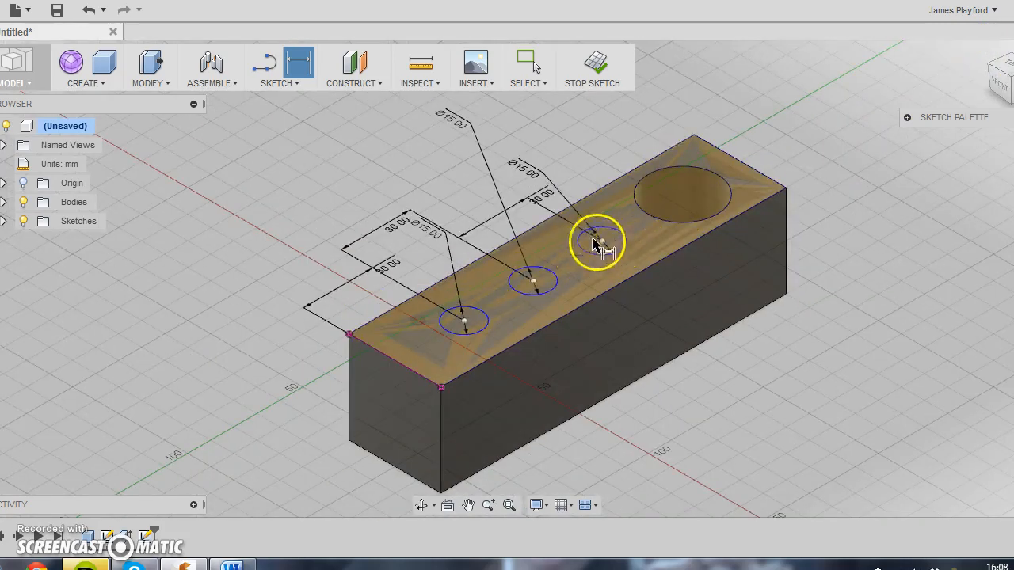
pyautogui.click(151, 85)
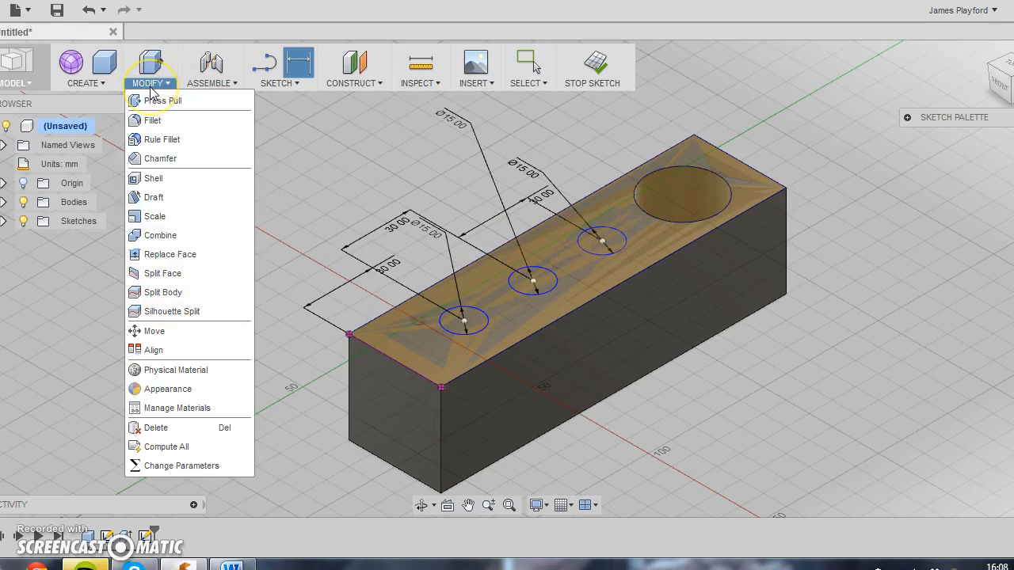
pyautogui.click(153, 100)
pyautogui.click(481, 317)
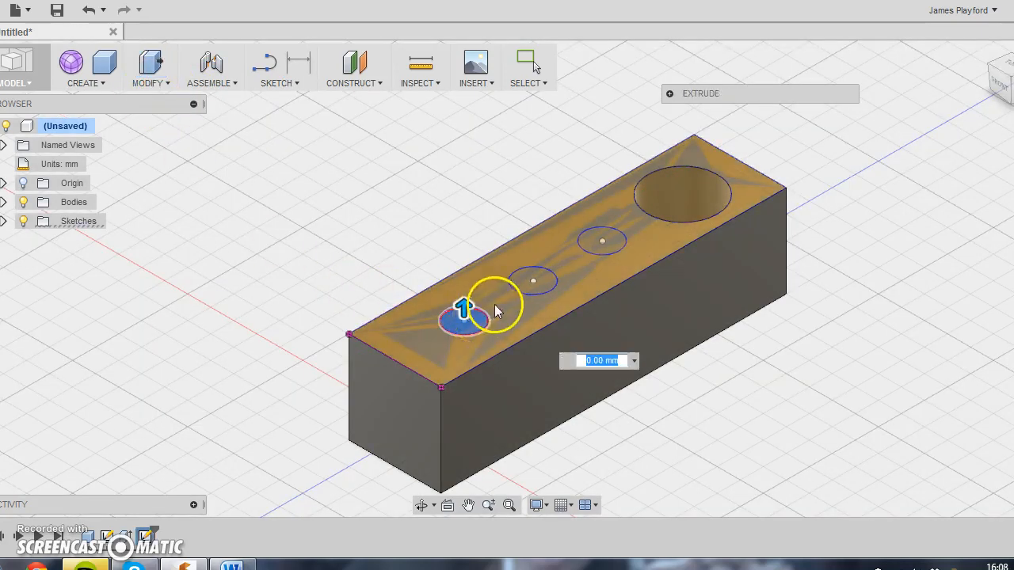
pyautogui.click(531, 283)
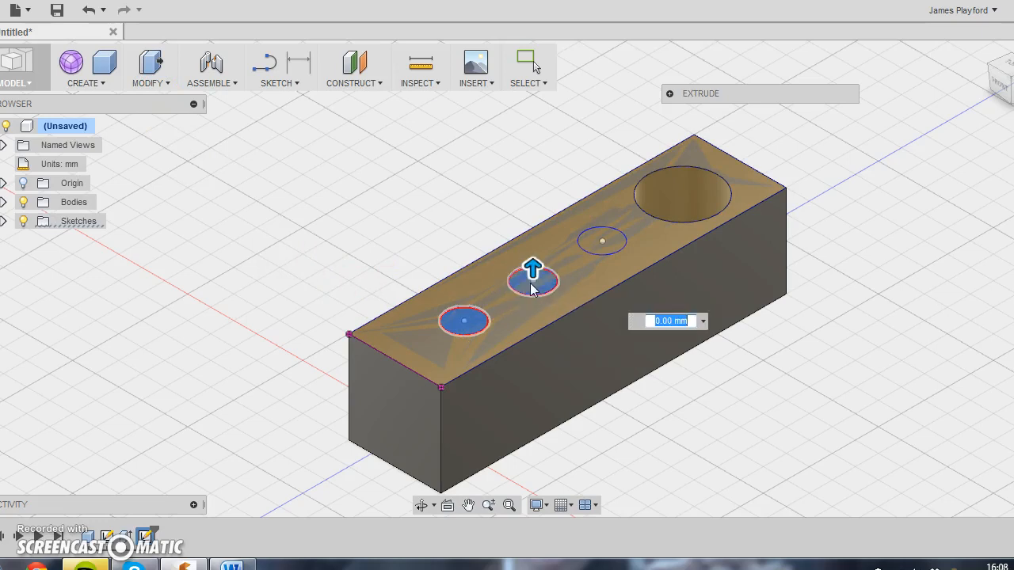
pyautogui.click(600, 245)
pyautogui.moveTo(602, 228); pyautogui.dragTo(602, 305)
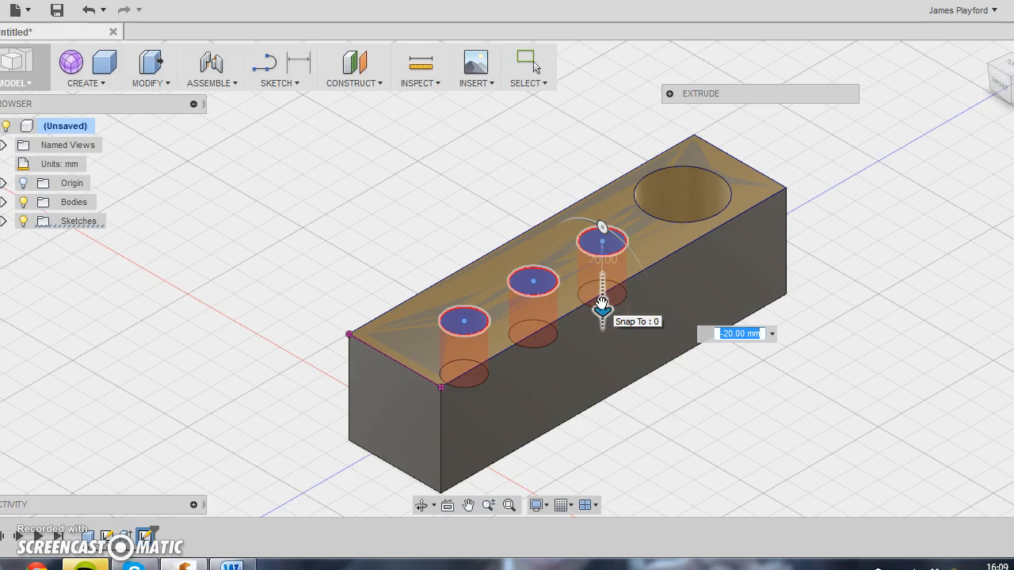
pyautogui.press('Return')
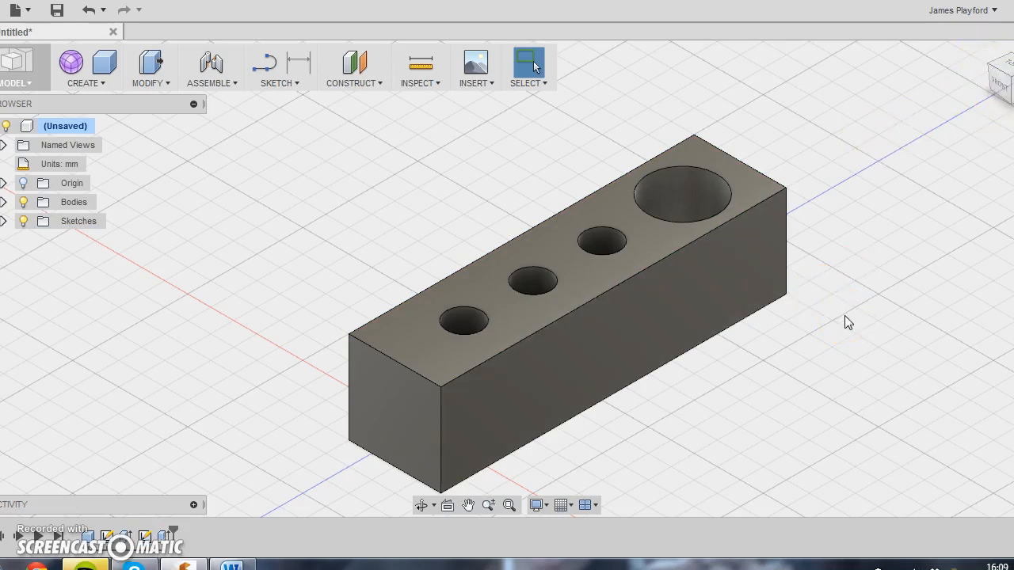
pyautogui.keyDown('shift'); pyautogui.moveTo(844, 315); pyautogui.dragTo(713, 283, button='middle'); pyautogui.keyUp('shift')
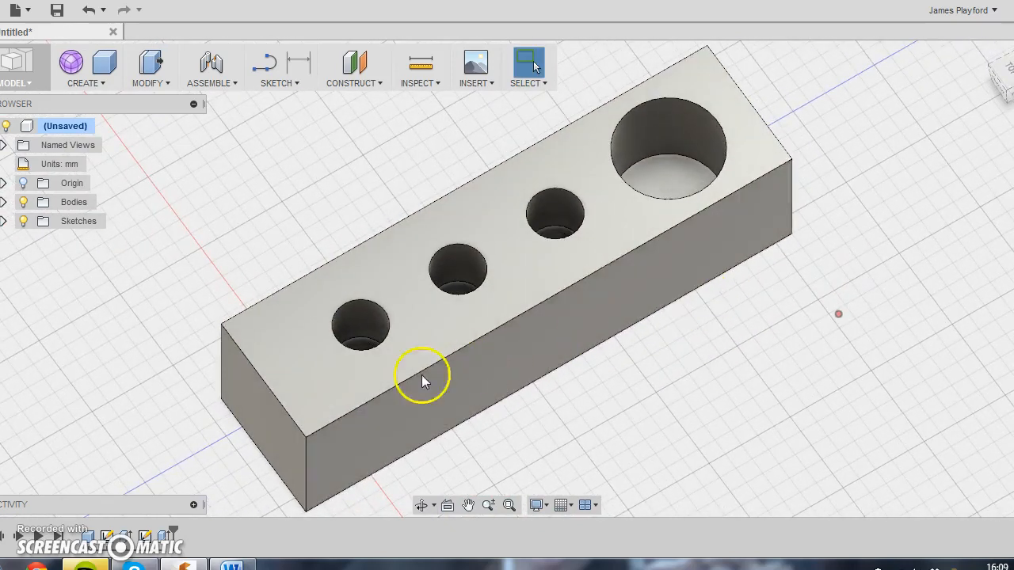